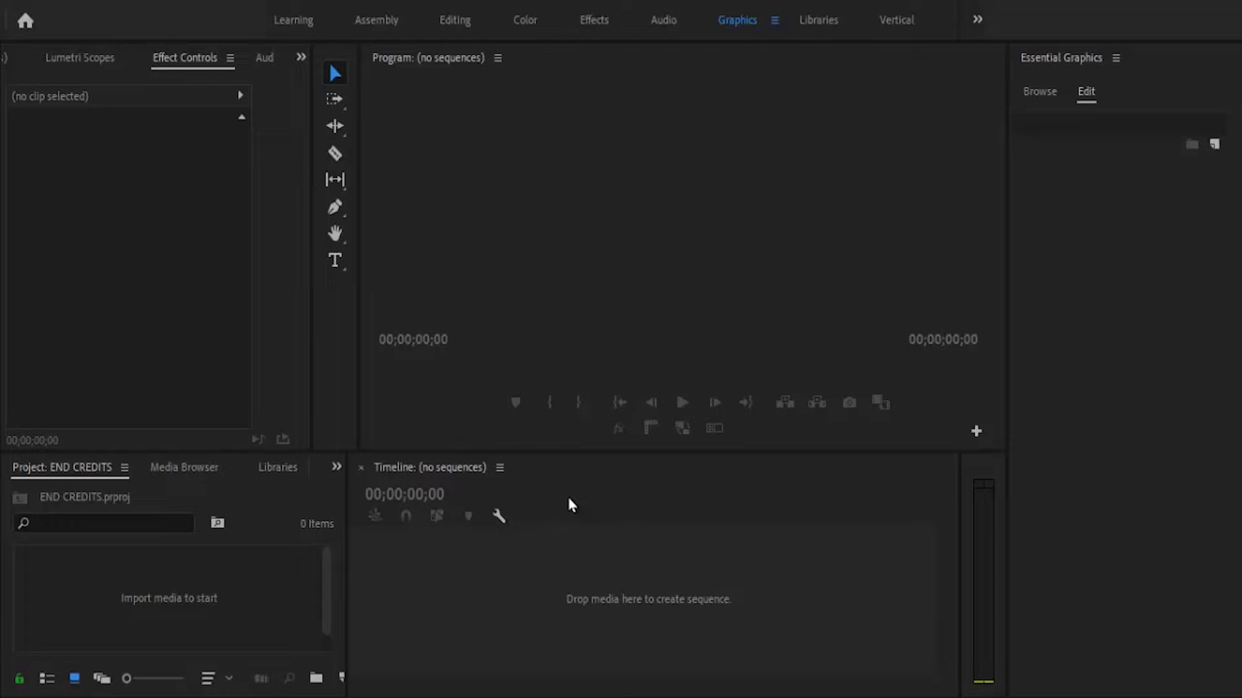
Create a new sequence named Sequence 01 using the ARRI 1080p 25 preset
{"action": "left_click", "coordinate": [341, 679]}
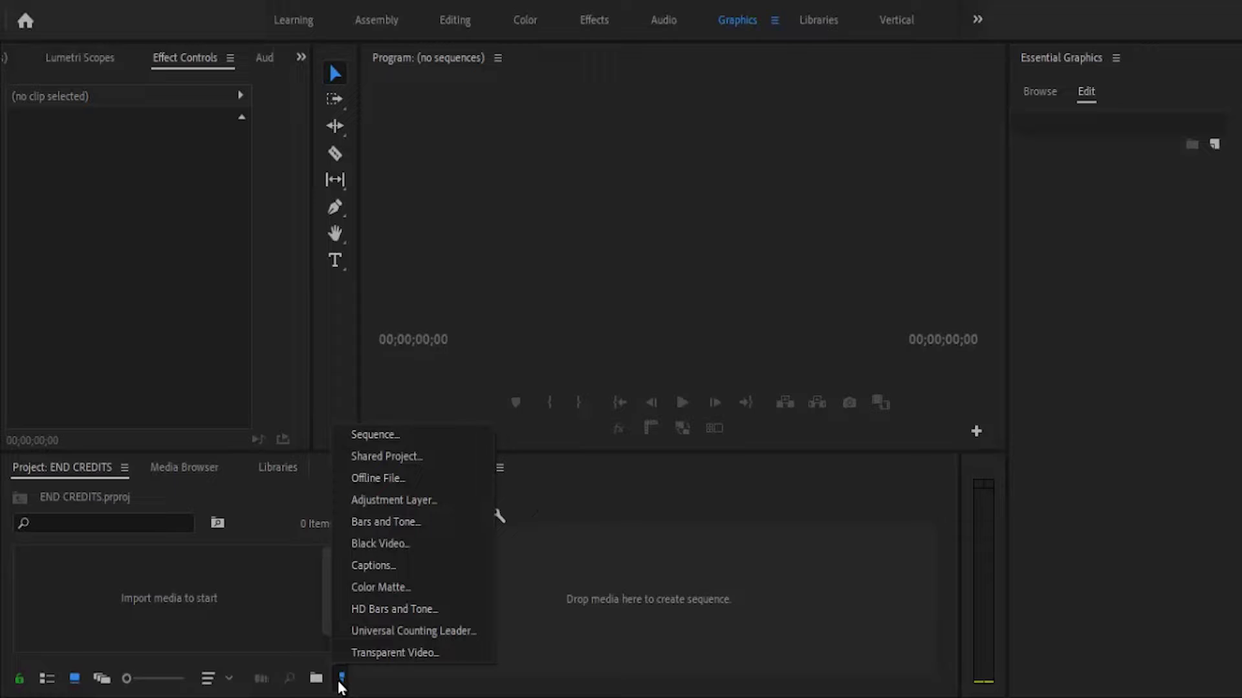
{"action": "left_click", "coordinate": [397, 442]}
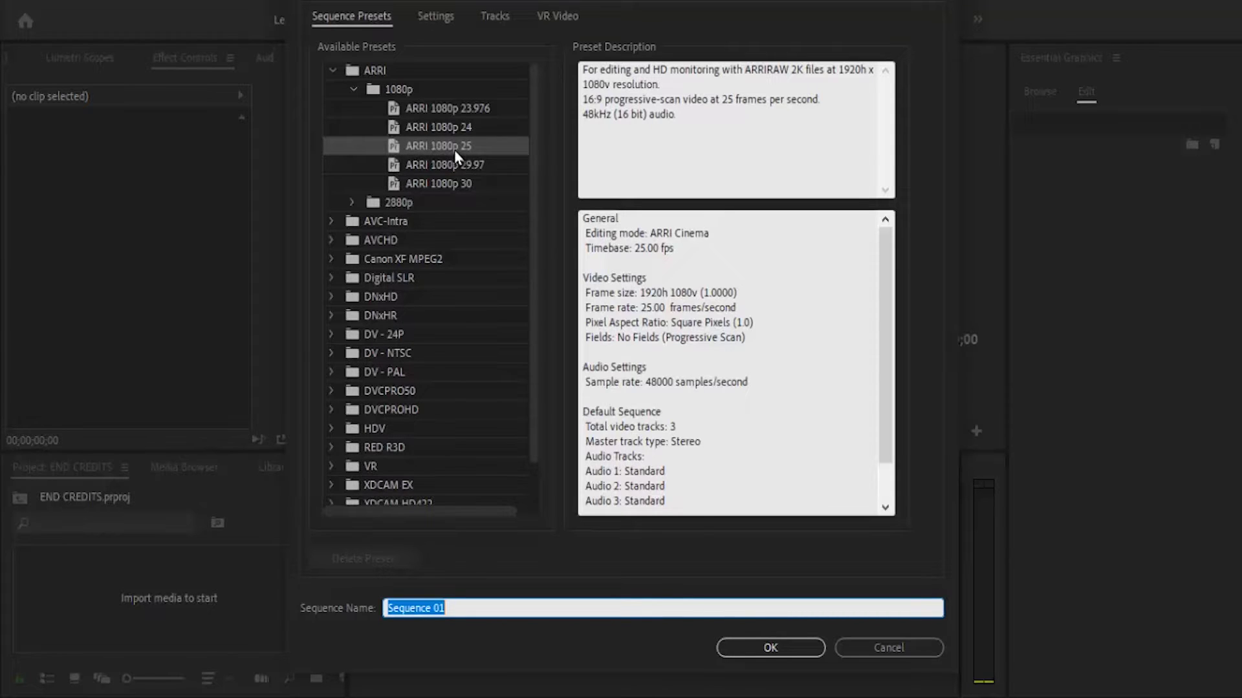
{"action": "left_click", "coordinate": [770, 650]}
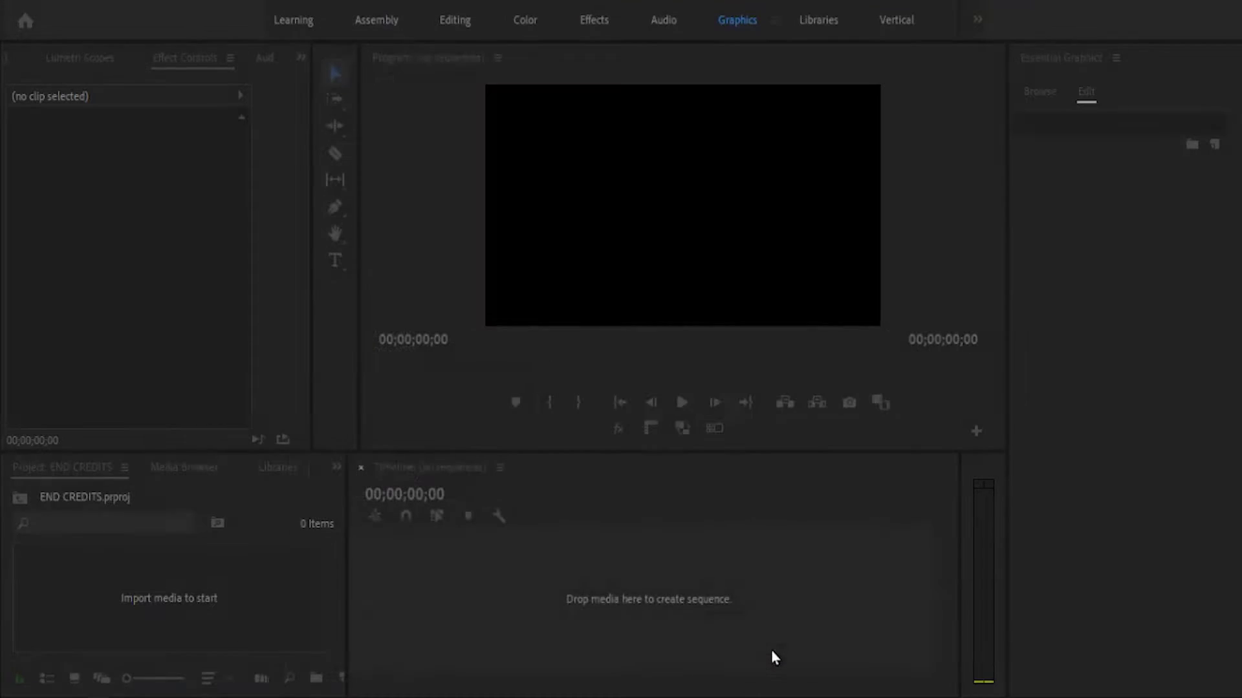
Add the title text "BEST MOVIE EVER" near the upper edge of the frame
{"action": "left_click", "coordinate": [335, 262]}
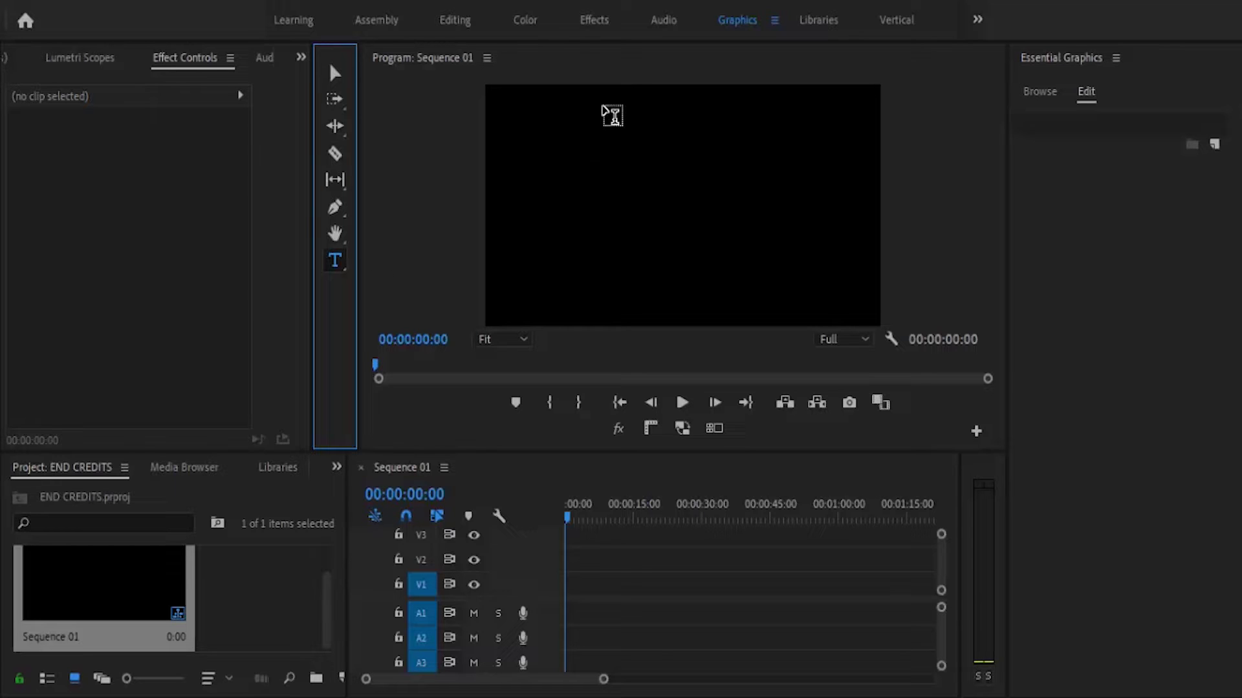
{"action": "left_click", "coordinate": [613, 97]}
{"action": "type", "text": "B"}
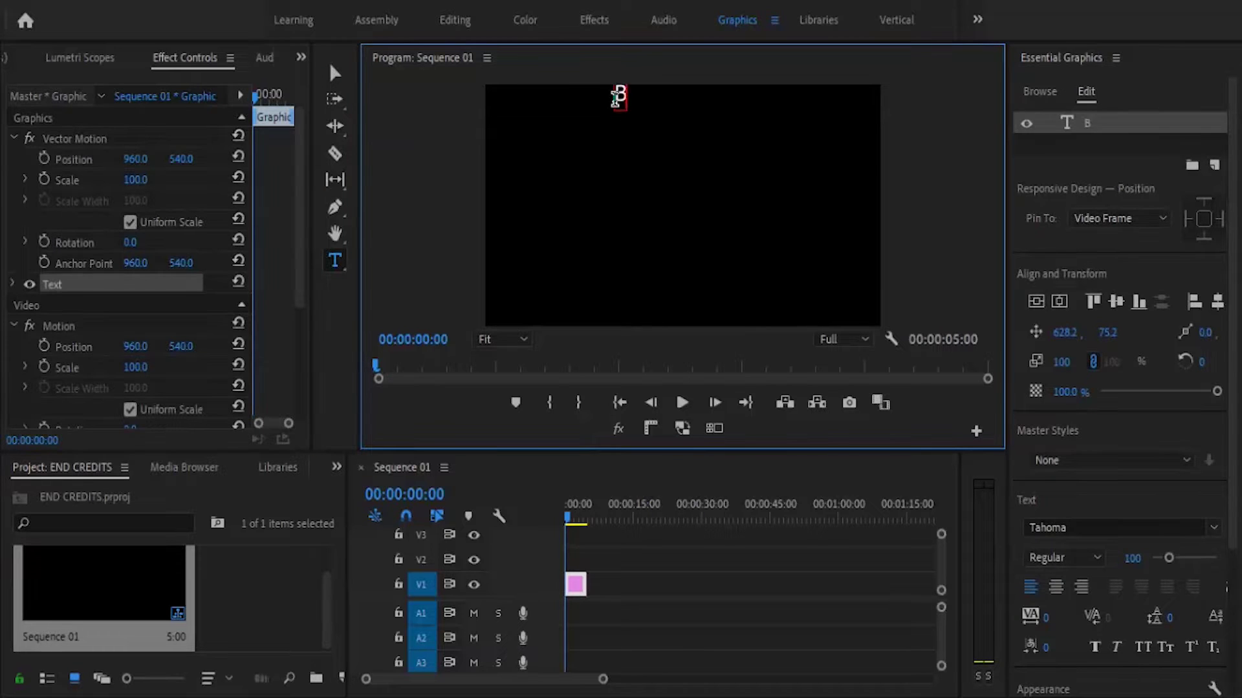
{"action": "type", "text": "EST MOVIE EVER"}
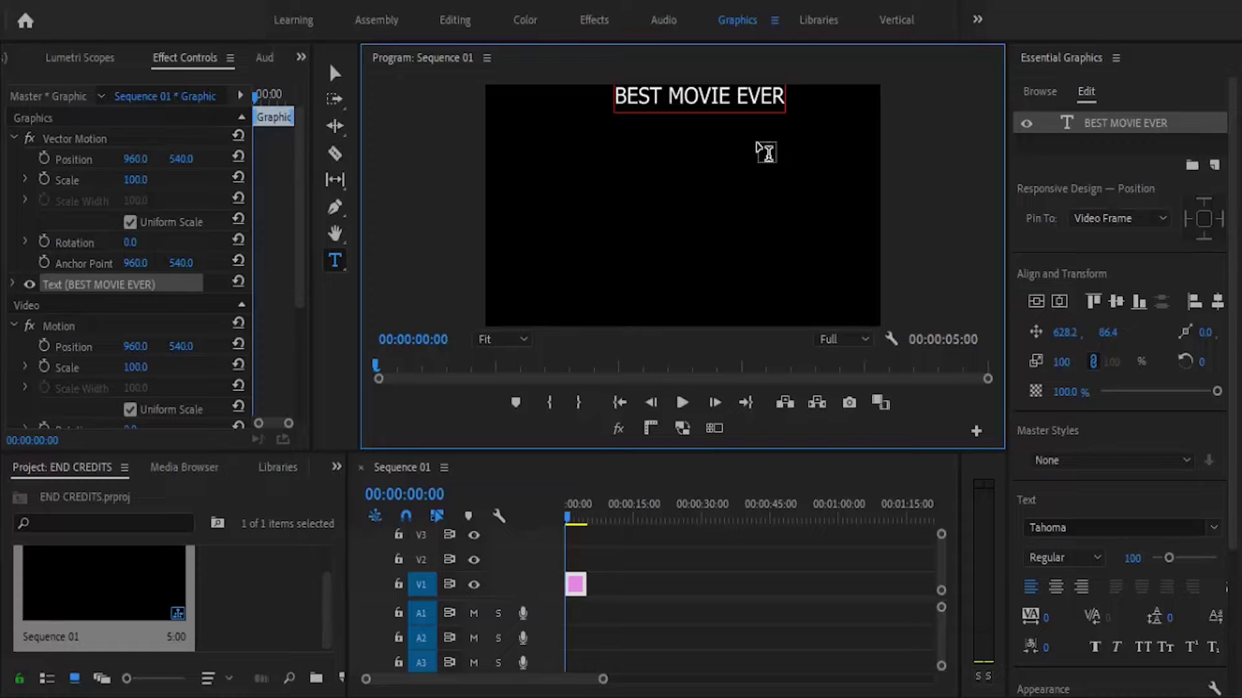
{"action": "left_click", "coordinate": [337, 74]}
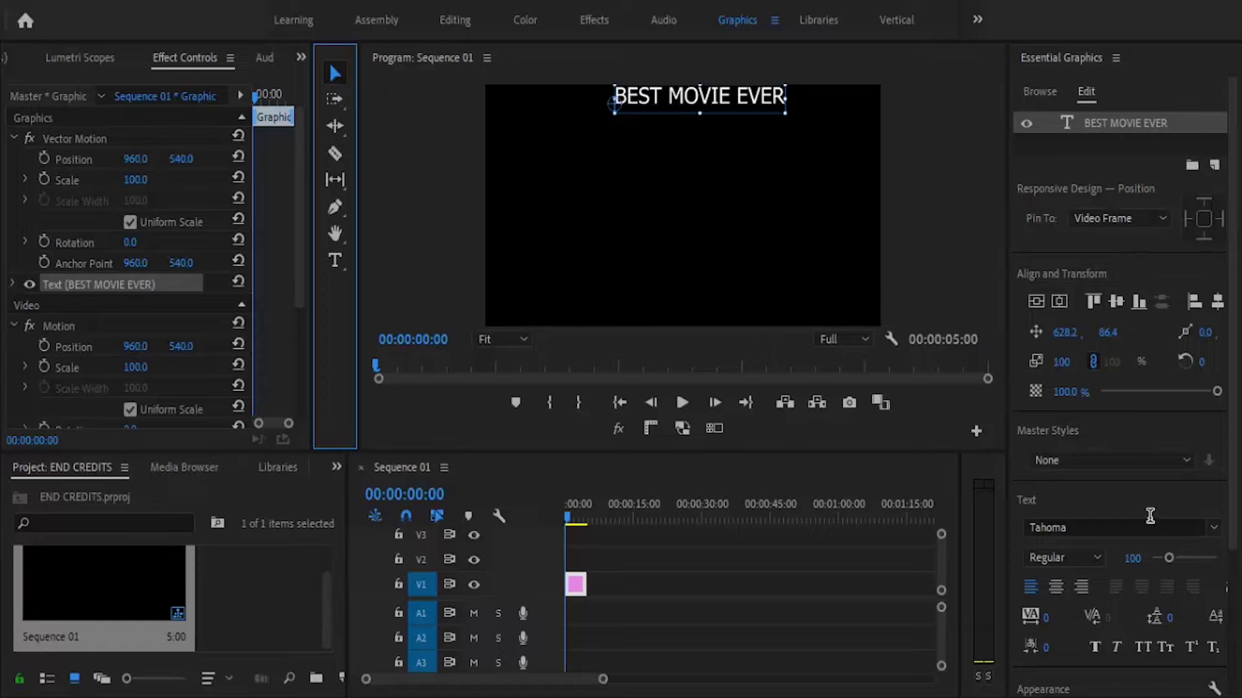
Set the title's font to Roboto Black and centre it horizontally near the upper edge of the frame
{"action": "left_click", "coordinate": [1214, 530]}
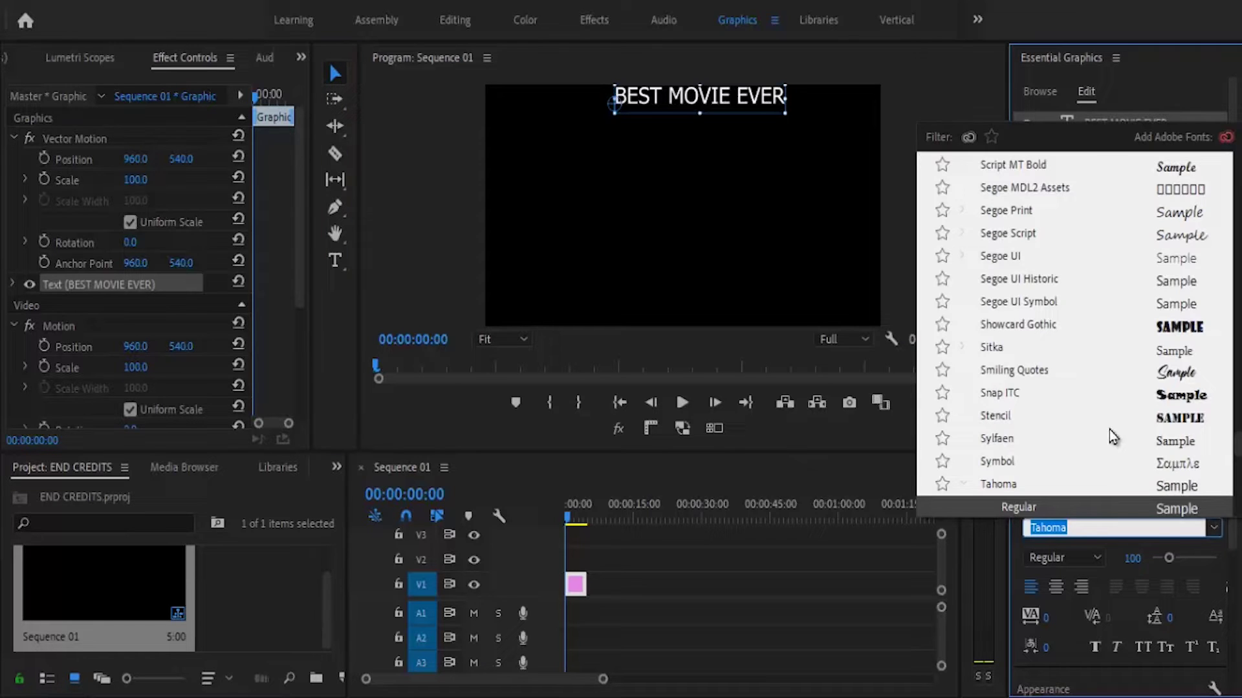
{"action": "type", "text": "ROB"}
{"action": "left_click", "coordinate": [1013, 345]}
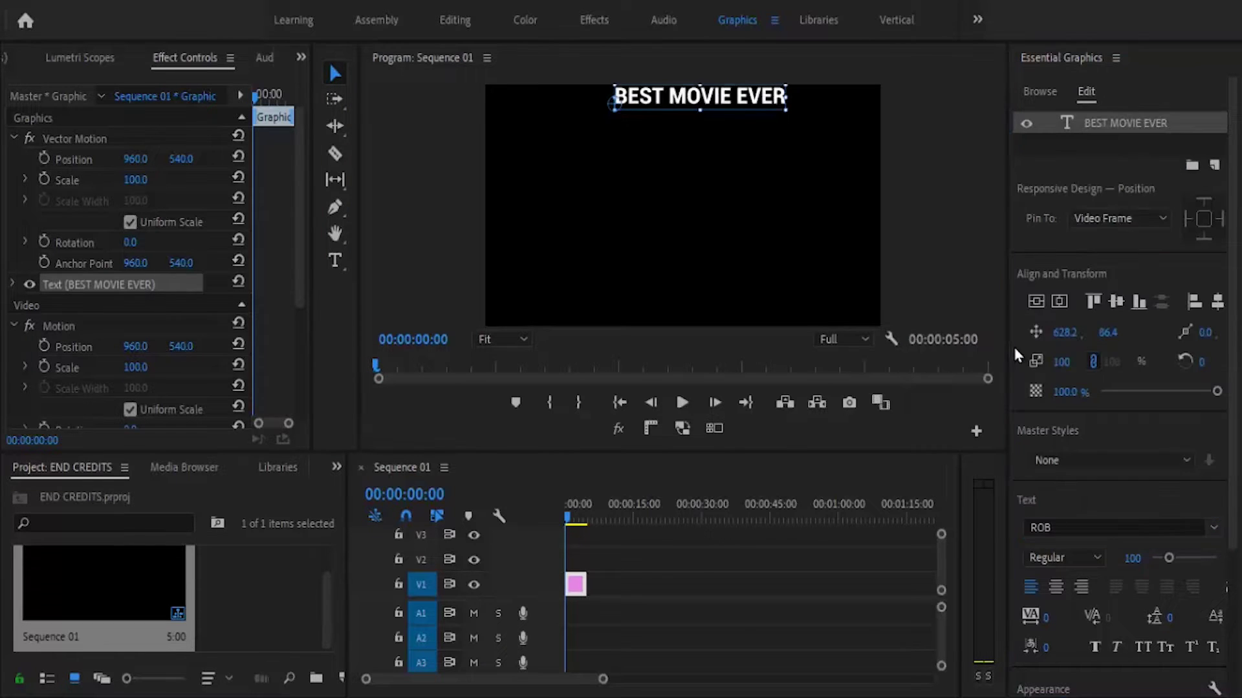
{"action": "mouse_move", "coordinate": [718, 112]}
{"action": "left_mouse_down"}
{"action": "mouse_move", "coordinate": [723, 121]}
{"action": "mouse_move", "coordinate": [722, 107]}
{"action": "mouse_move", "coordinate": [711, 113]}
{"action": "left_mouse_up"}
{"action": "left_click", "coordinate": [891, 339]}
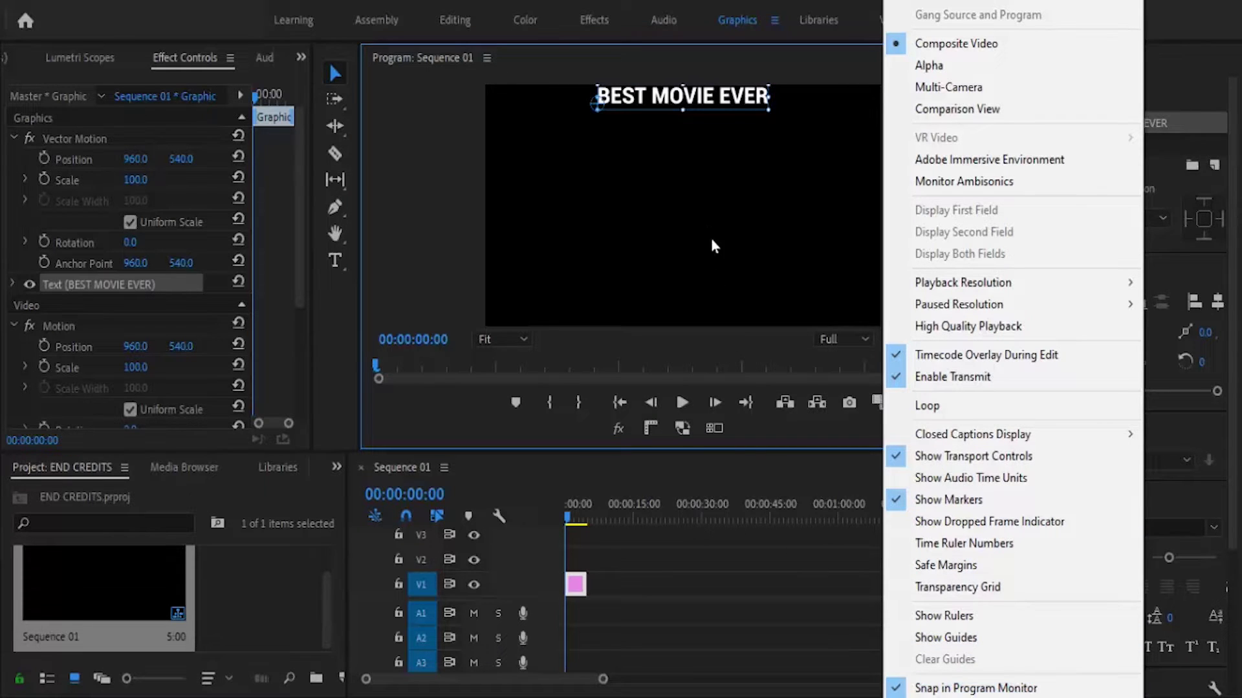
{"action": "left_click", "coordinate": [704, 199]}
Duplicate the title text, place the copy beneath the original and scale it down to about 44%
{"action": "left_click", "coordinate": [677, 110]}
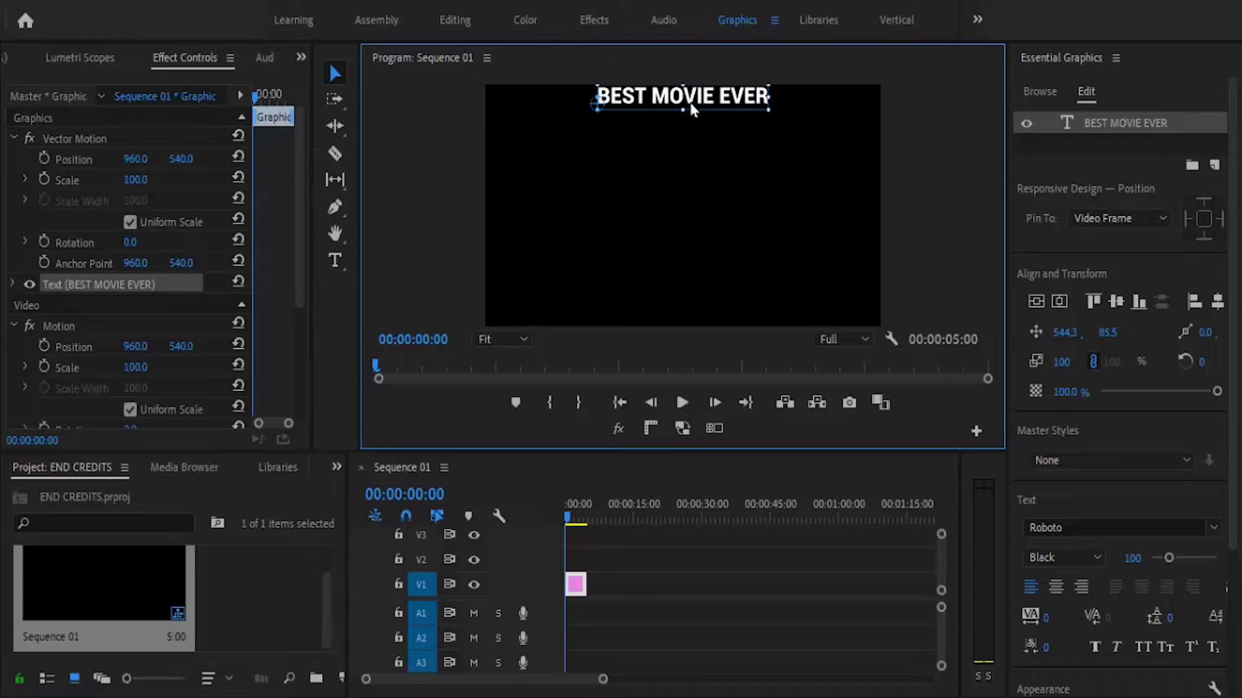
{"action": "key", "text": "ctrl+v"}
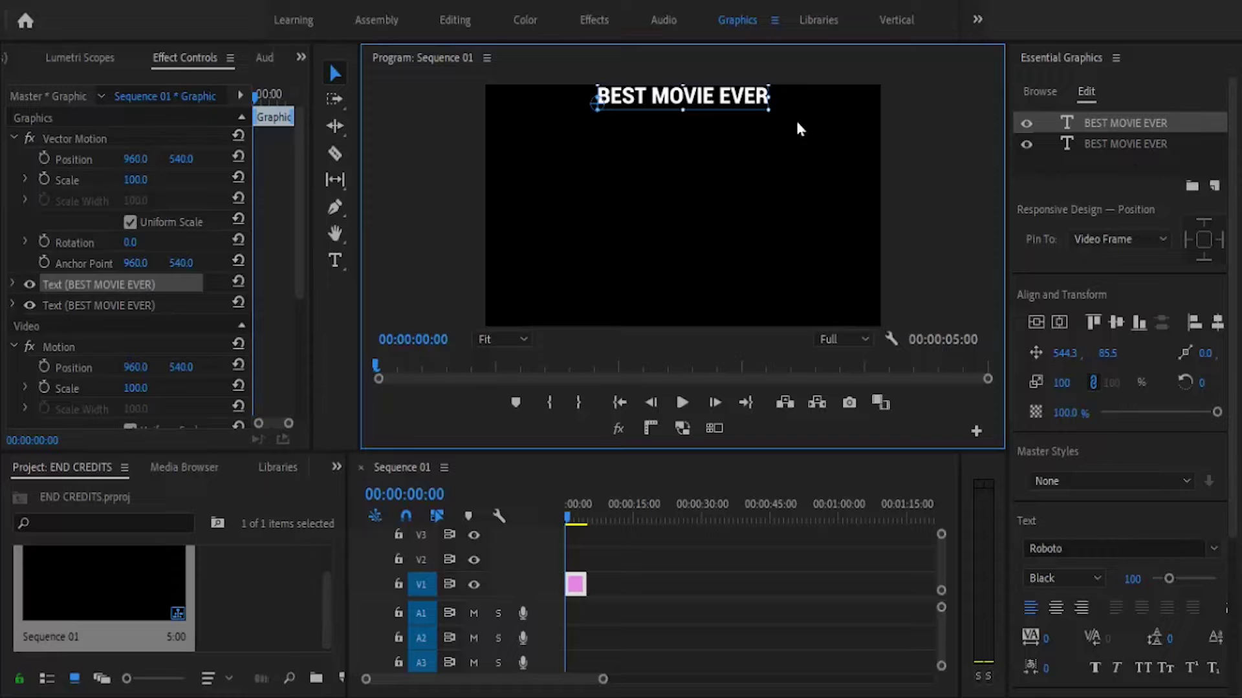
{"action": "left_click_drag", "start_coordinate": [689, 101], "coordinate": [685, 142]}
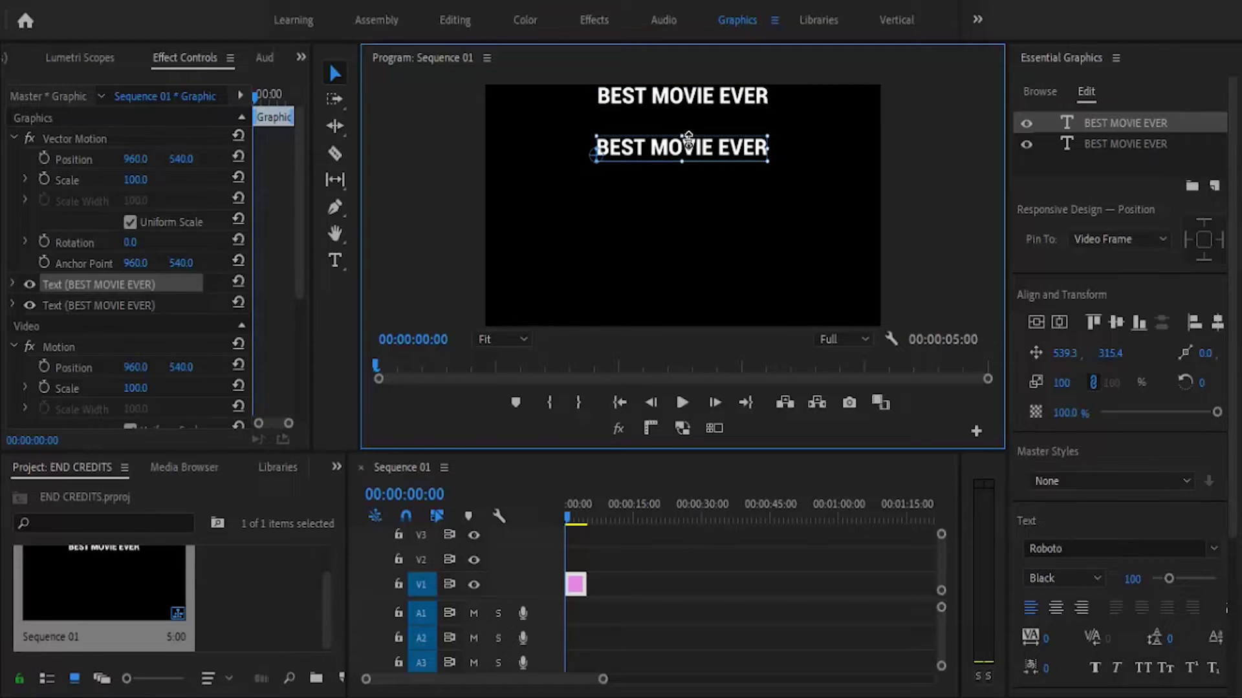
{"action": "left_click_drag", "start_coordinate": [766, 159], "coordinate": [674, 152]}
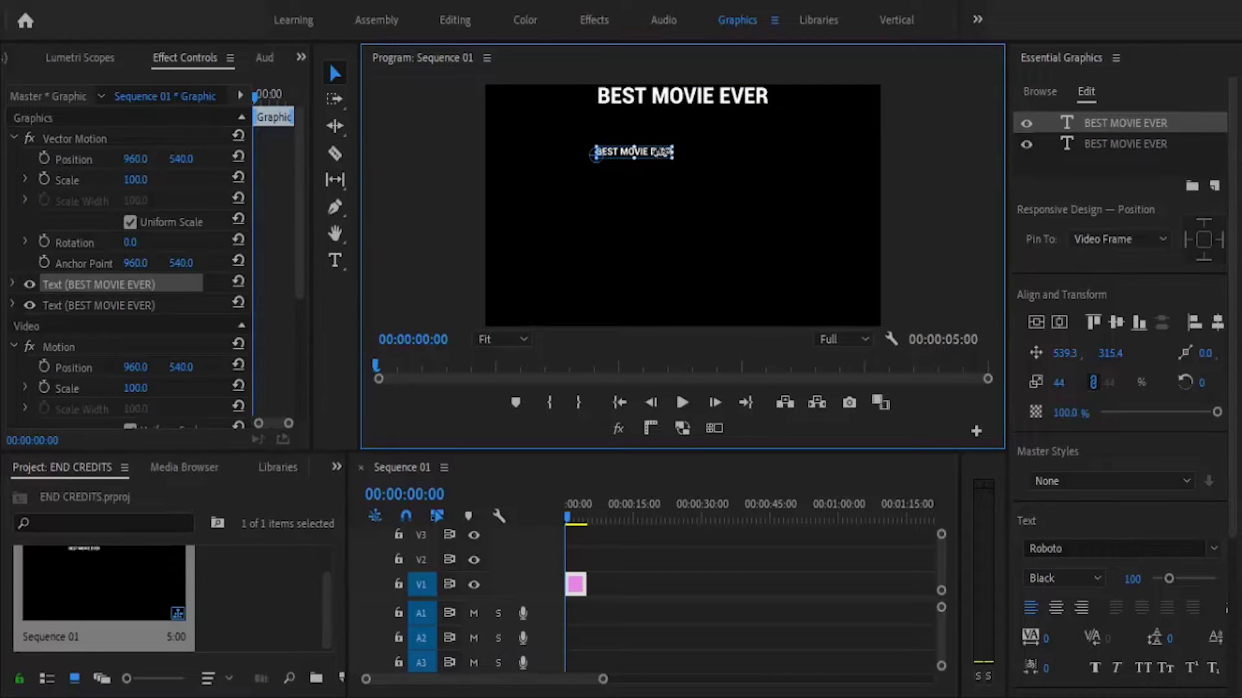
Replace the smaller copy's text with "Directed By"
{"action": "double_click", "coordinate": [660, 150]}
{"action": "type", "text": "Di"}
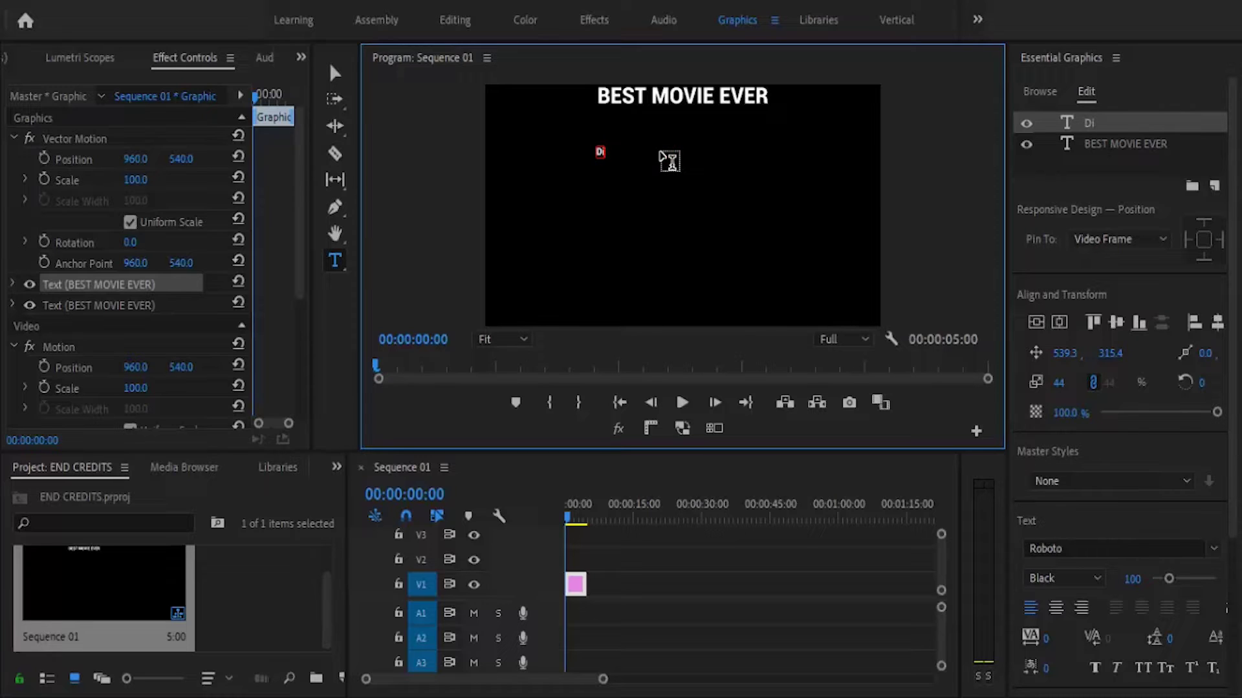
{"action": "type", "text": "rected By"}
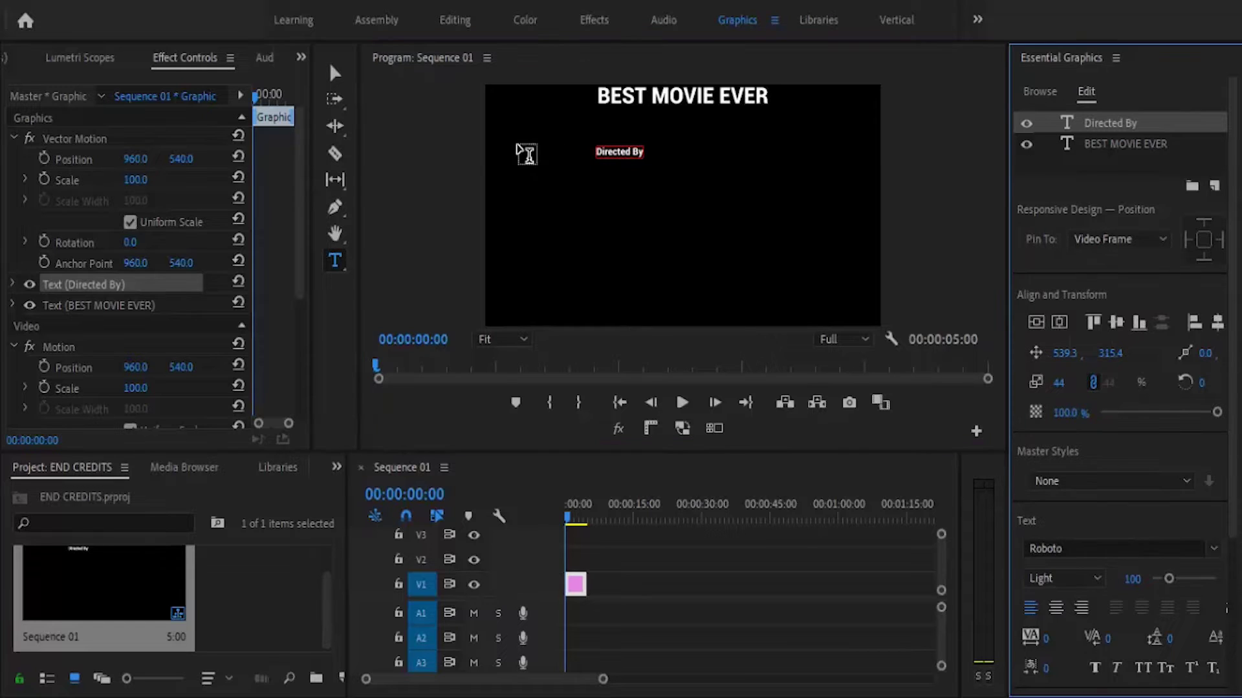
{"action": "left_click", "coordinate": [335, 72]}
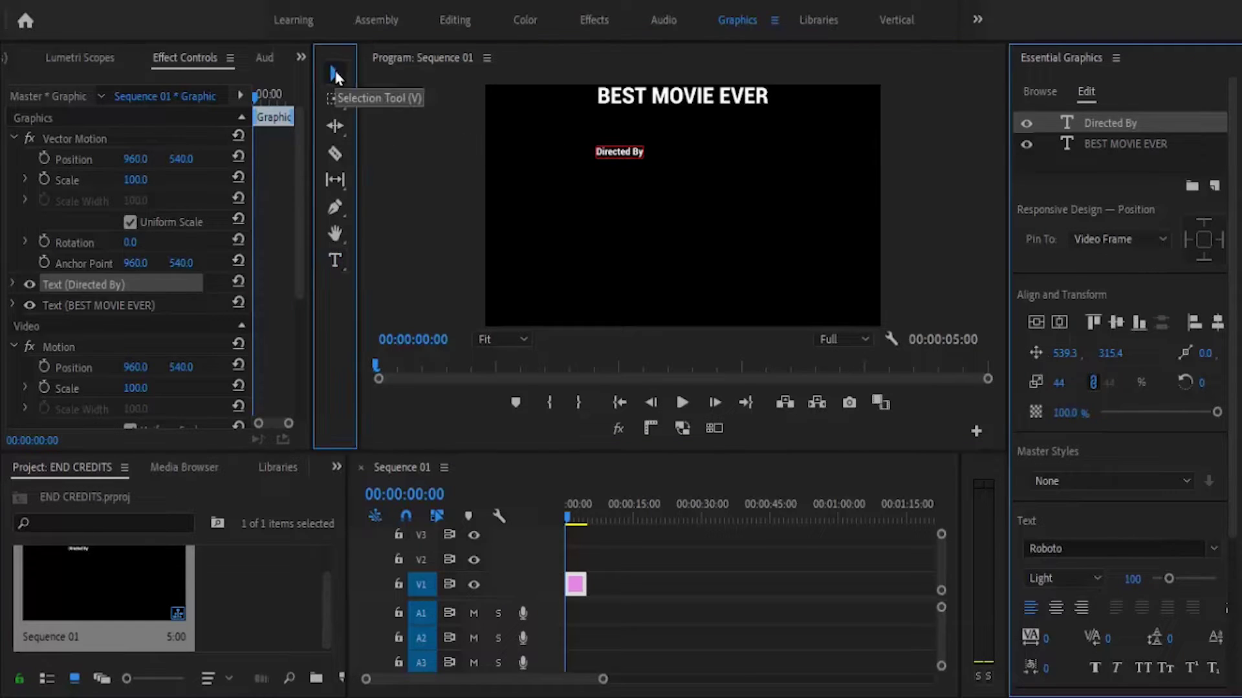
Set the "Directed By" line to the Light font style, enlarge it to about 68% and centre it under the title
{"action": "left_click", "coordinate": [624, 152]}
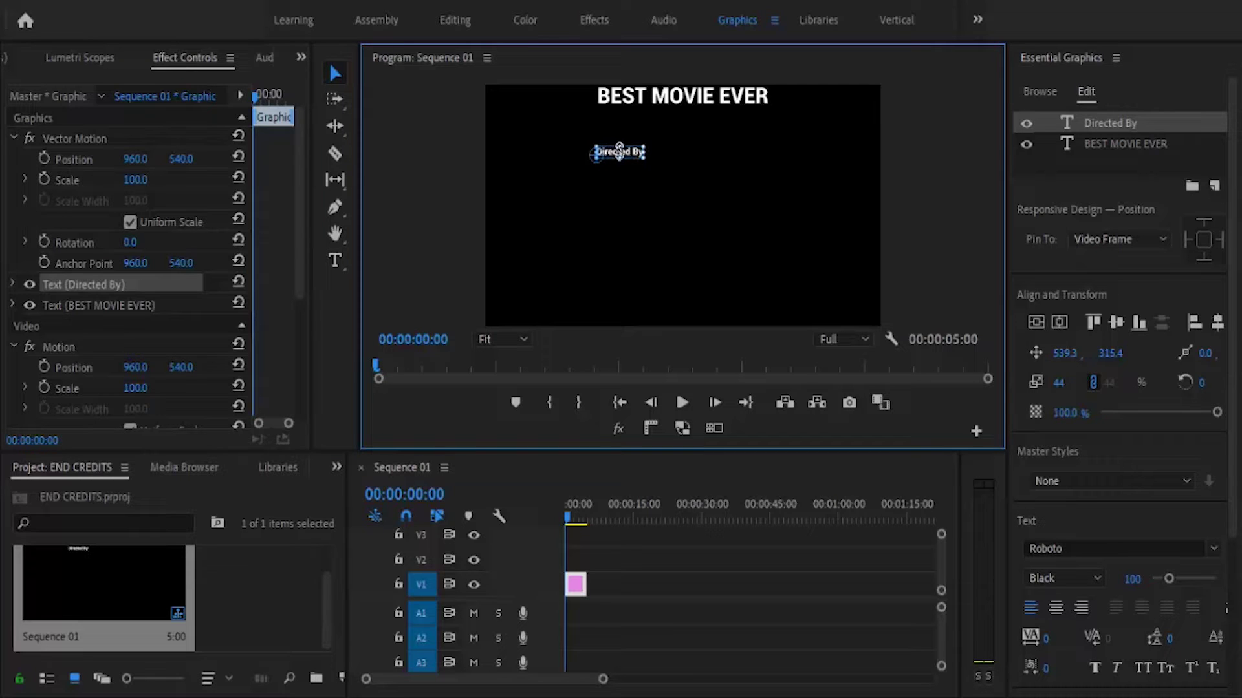
{"action": "left_click", "coordinate": [1098, 578]}
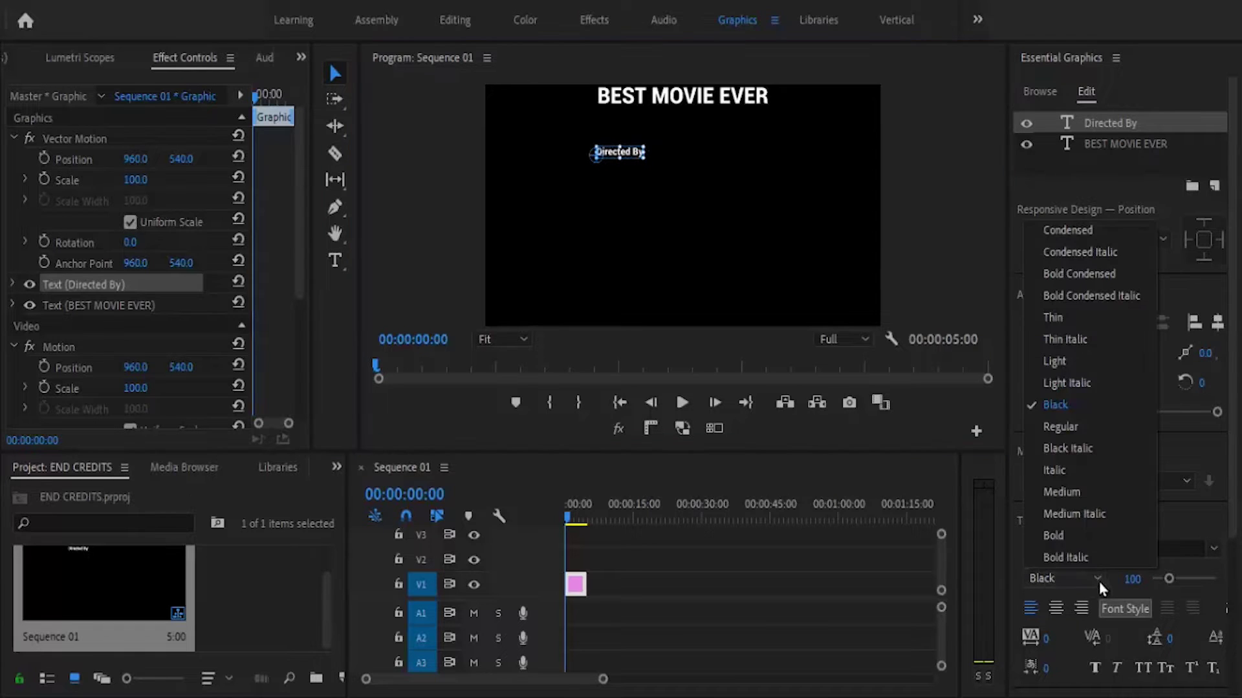
{"action": "left_click", "coordinate": [1053, 362]}
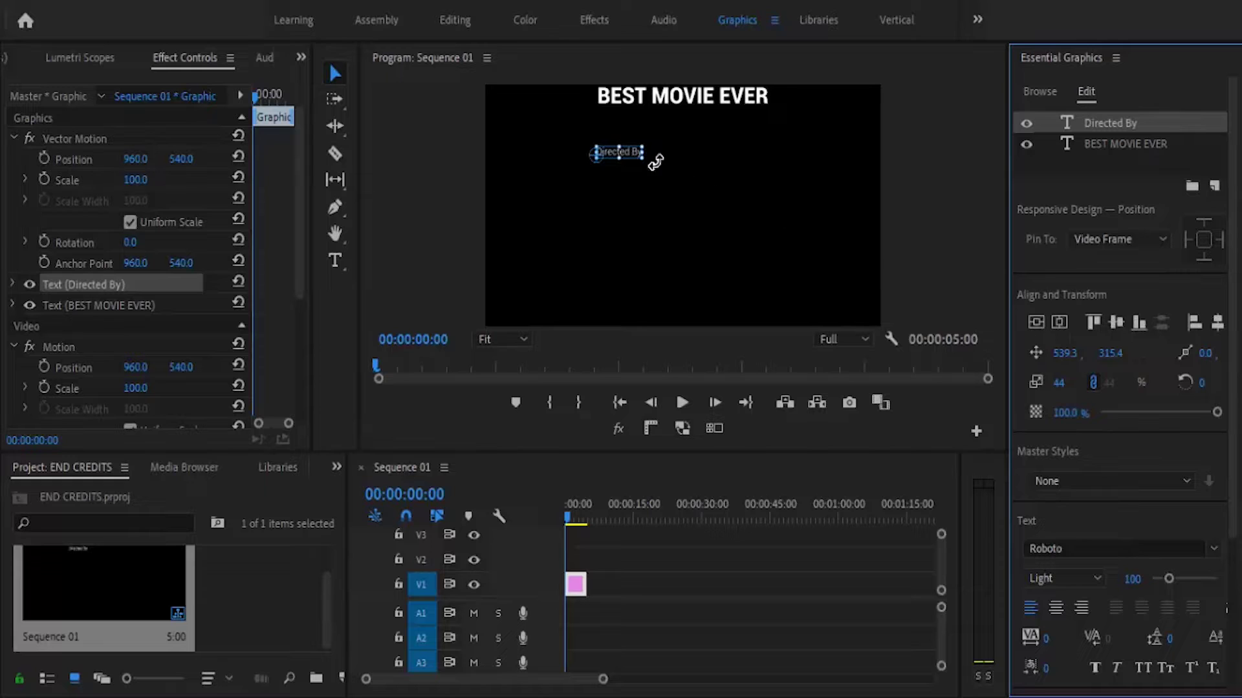
{"action": "left_click_drag", "start_coordinate": [640, 159], "coordinate": [686, 149]}
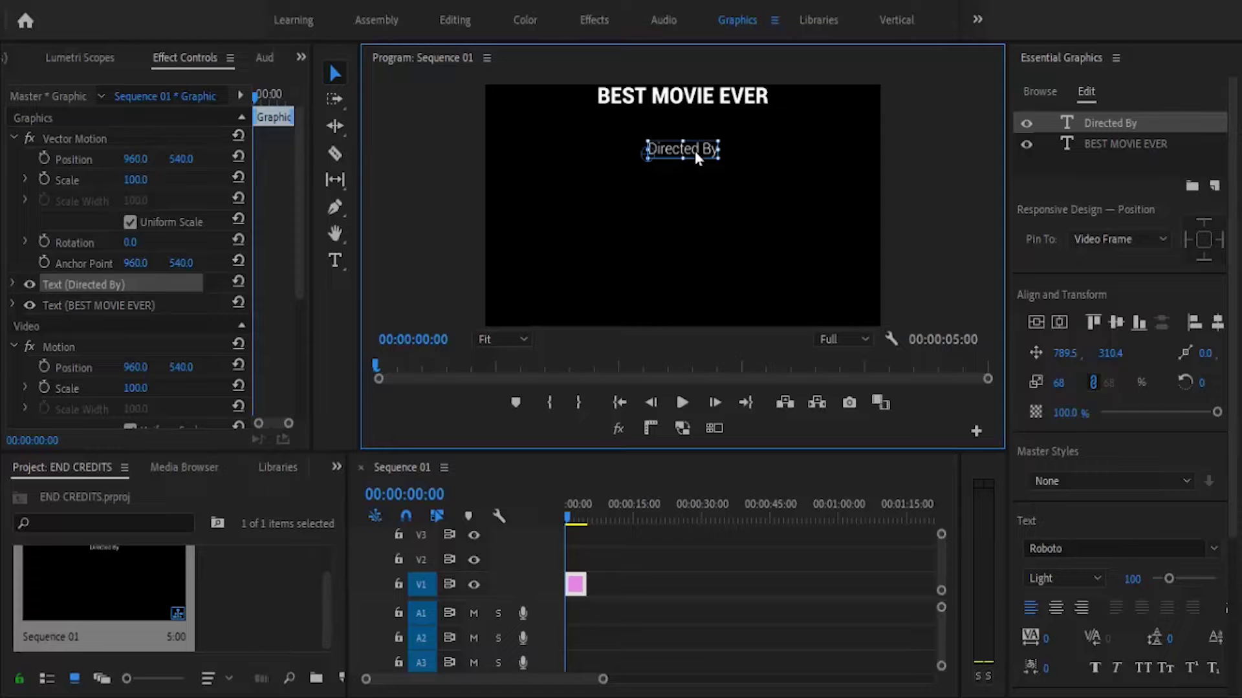
Duplicate the "Directed By" line below itself and replace the copy's text with the first name copied from the Notepad list
{"action": "key", "text": "ctrl+v"}
{"action": "left_click_drag", "start_coordinate": [697, 150], "coordinate": [698, 196]}
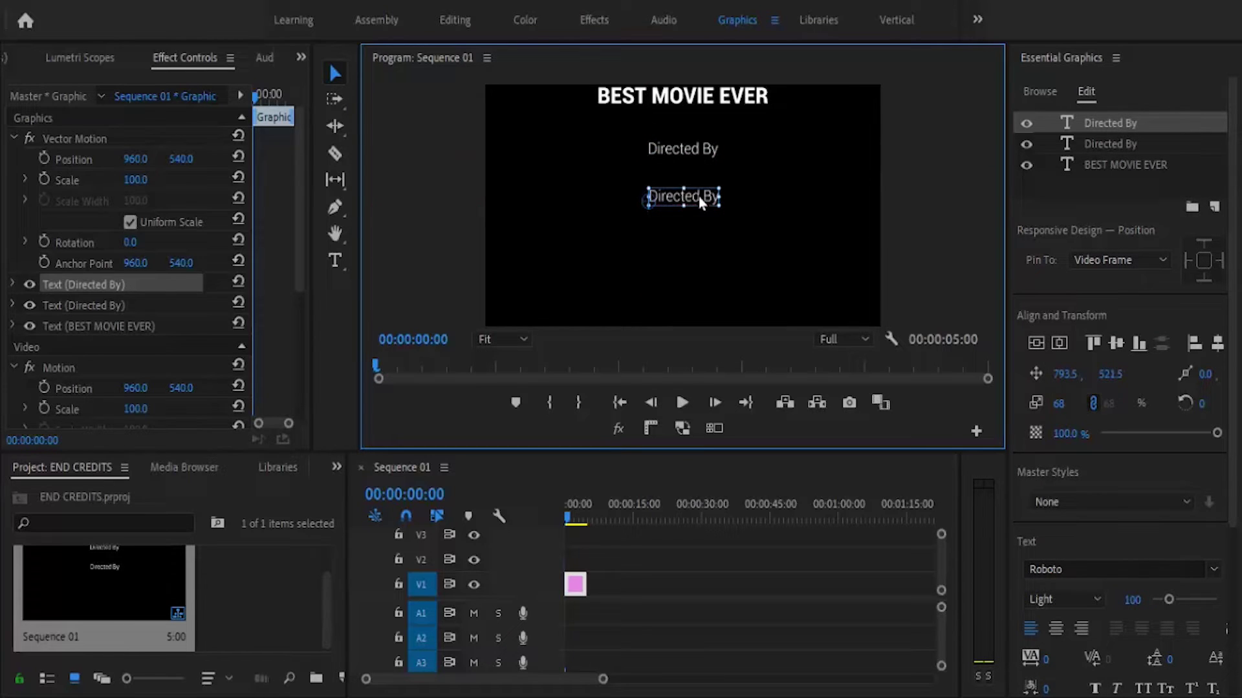
{"action": "key", "text": "alt+Tab"}
{"action": "left_click_drag", "start_coordinate": [349, 301], "coordinate": [243, 301]}
{"action": "right_click", "coordinate": [252, 304]}
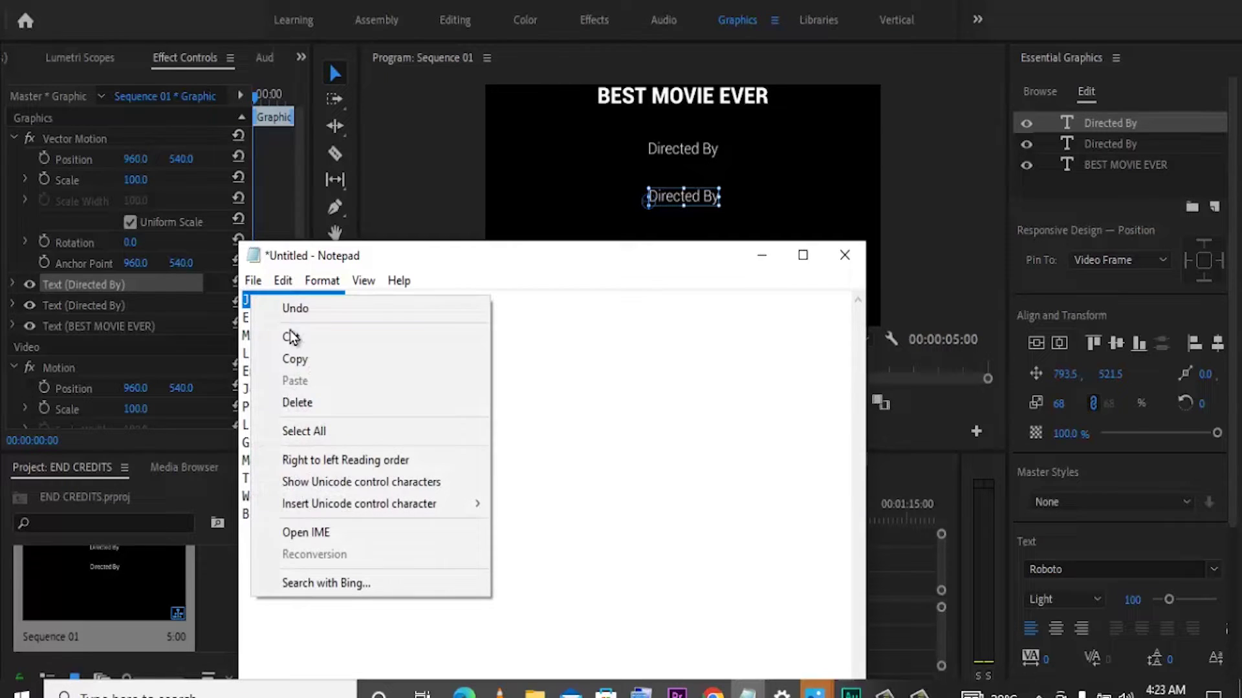
{"action": "left_click", "coordinate": [285, 360]}
{"action": "left_click", "coordinate": [538, 203]}
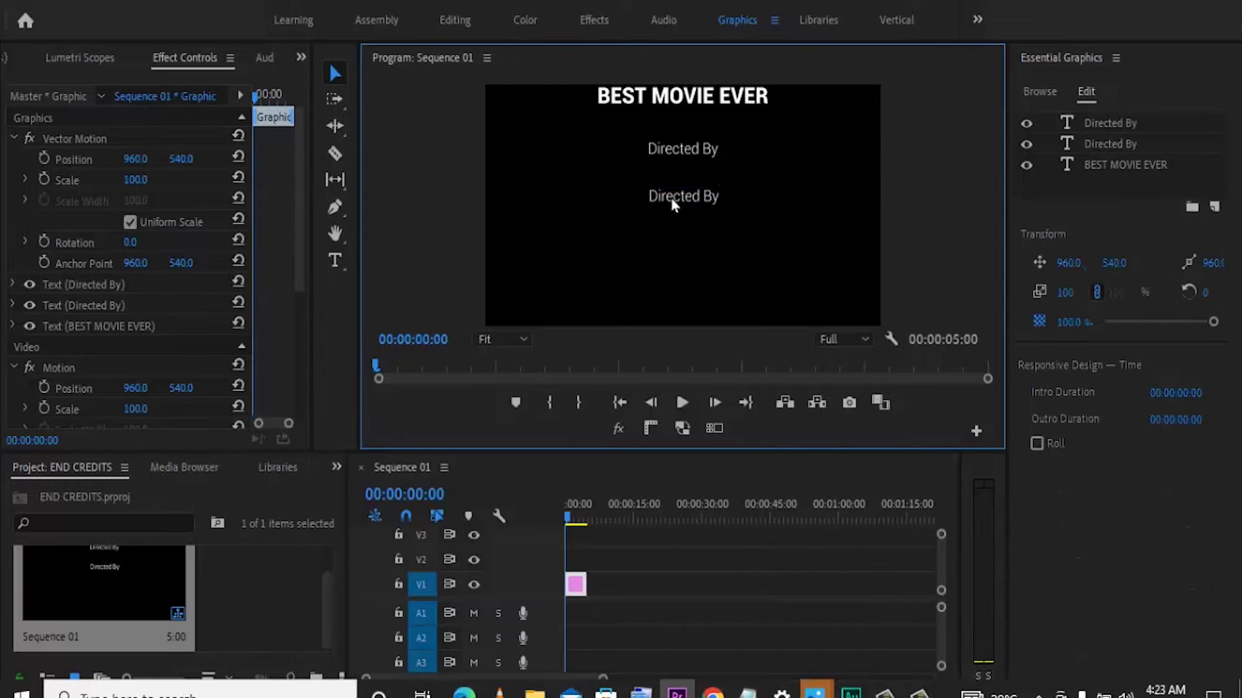
{"action": "left_click", "coordinate": [692, 197]}
{"action": "double_click", "coordinate": [692, 195]}
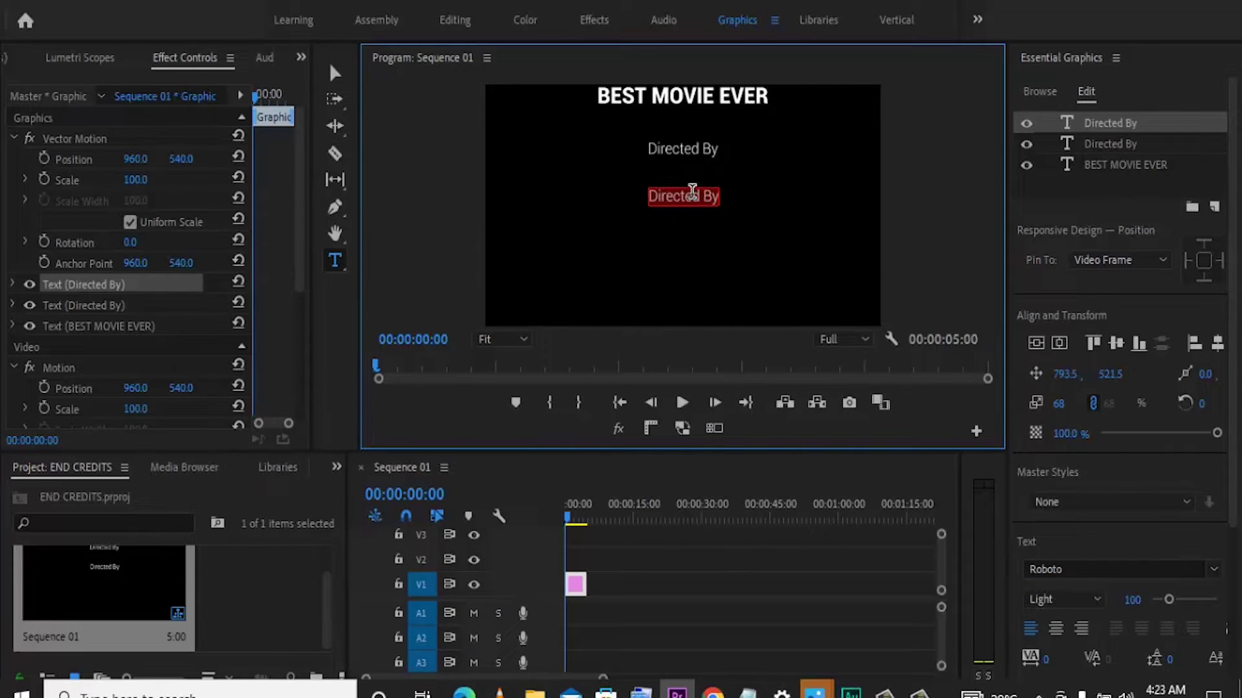
{"action": "key", "text": "ctrl+v"}
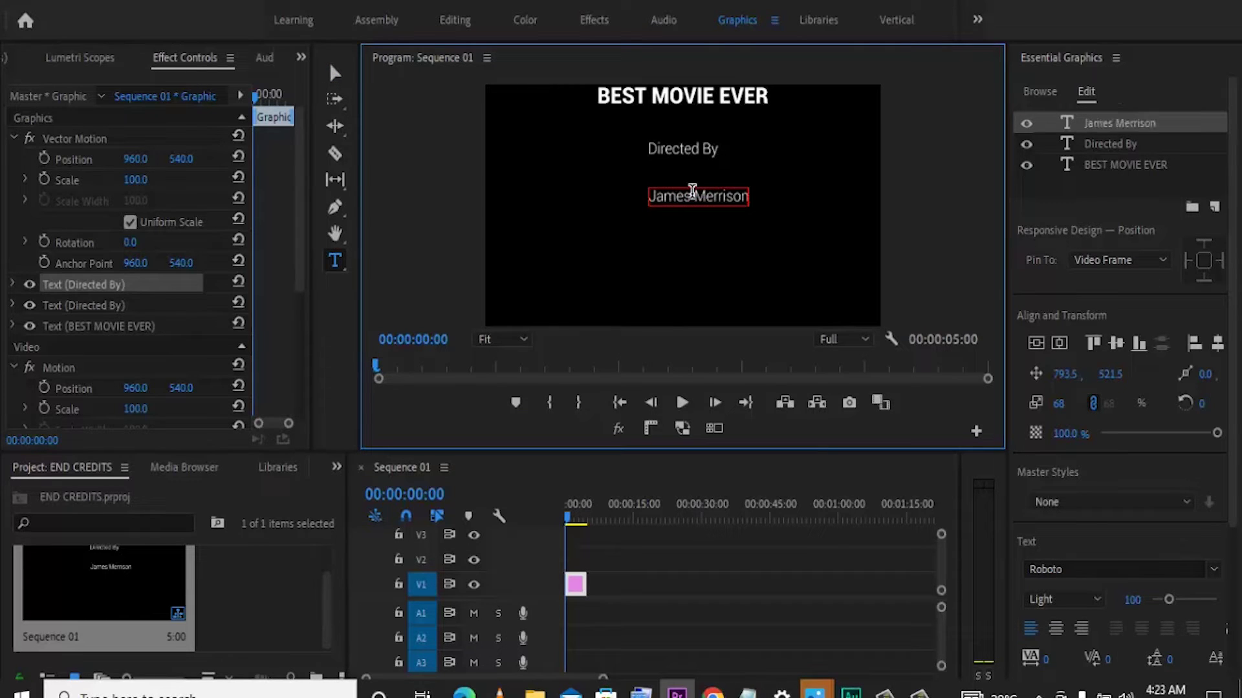
{"action": "key", "text": "Escape"}
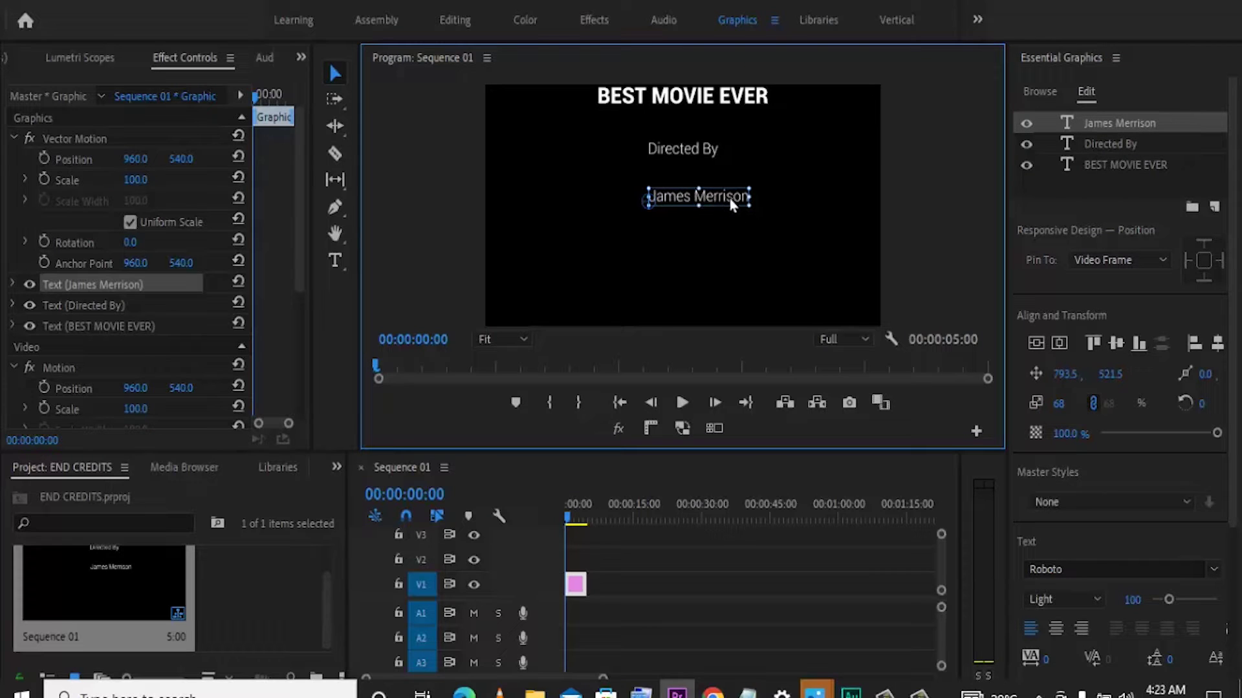
Enlarge the director's name to 100%, make it Bold and centre it beneath "Directed By"
{"action": "left_click_drag", "start_coordinate": [742, 197], "coordinate": [747, 216]}
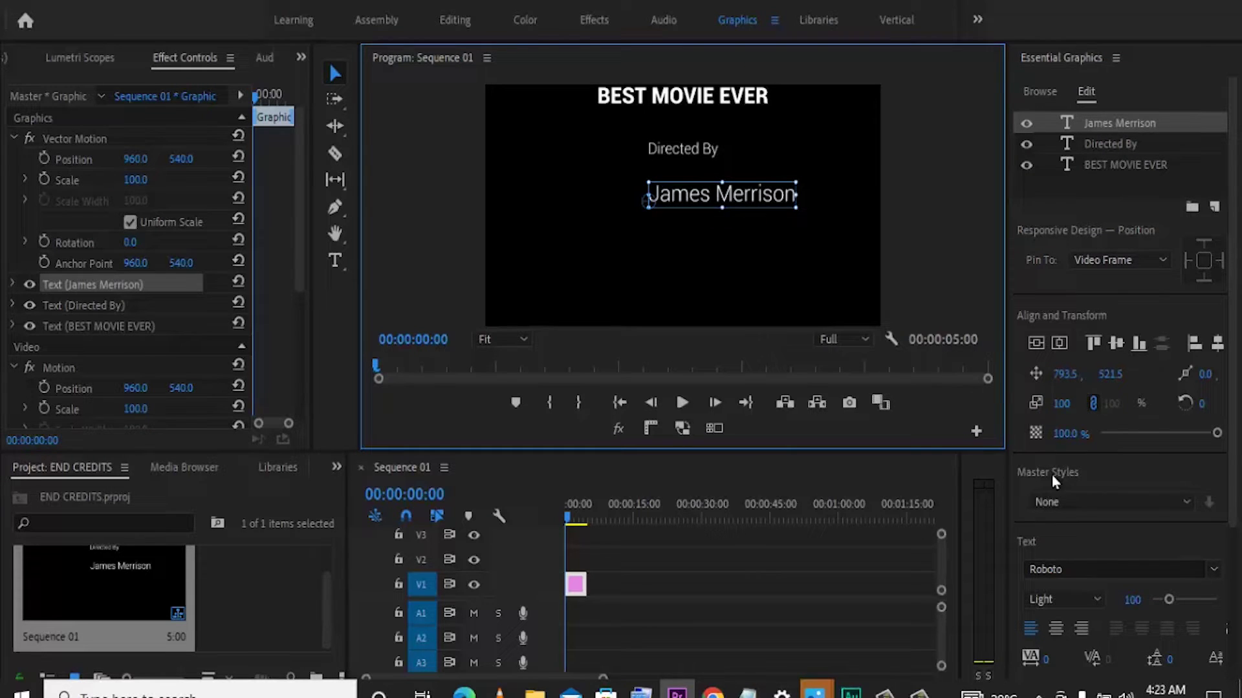
{"action": "left_click", "coordinate": [1063, 599]}
{"action": "left_click", "coordinate": [1069, 556]}
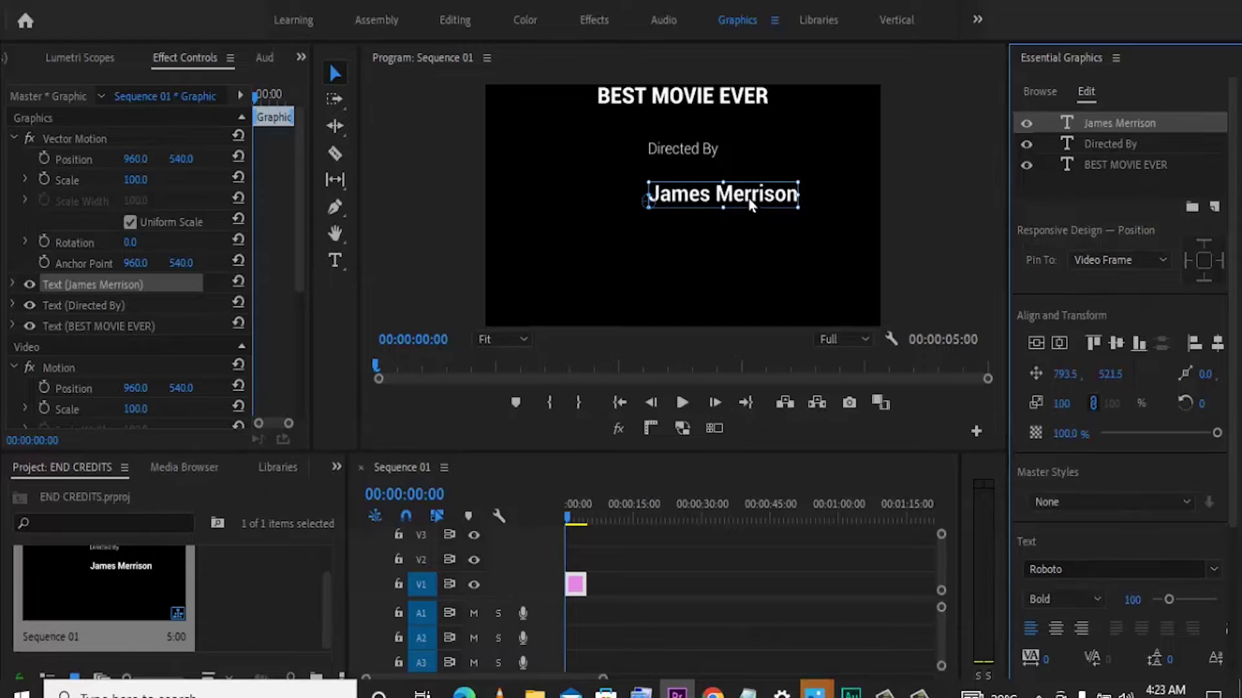
{"action": "left_click_drag", "start_coordinate": [751, 204], "coordinate": [710, 202]}
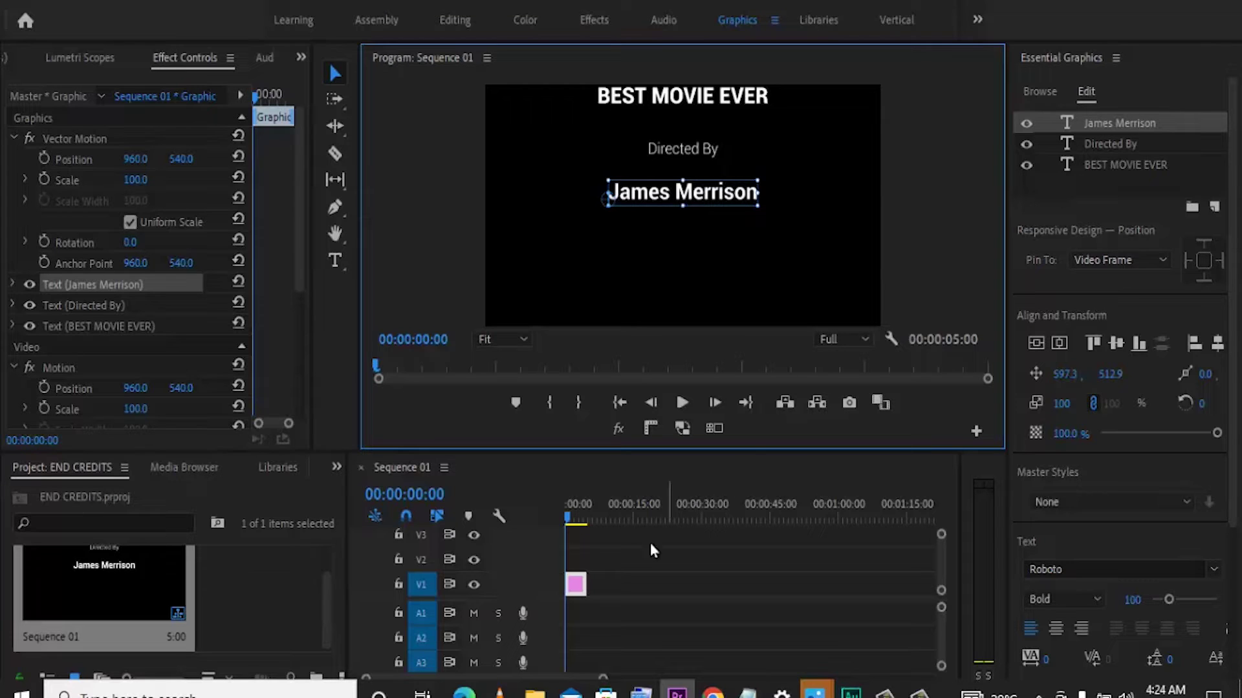
Extend the credits graphic on V1 to about 19:10 and turn on Roll for the whole graphic
{"action": "left_click_drag", "start_coordinate": [595, 586], "coordinate": [650, 586]}
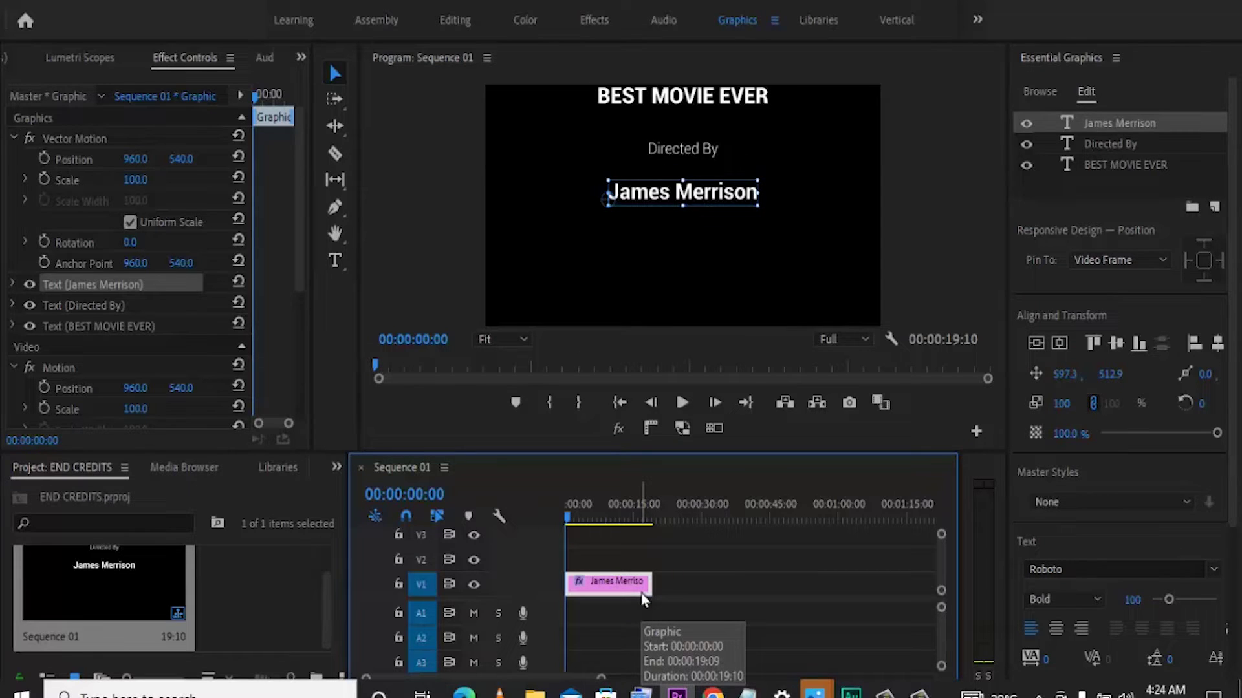
{"action": "left_click", "coordinate": [1063, 186]}
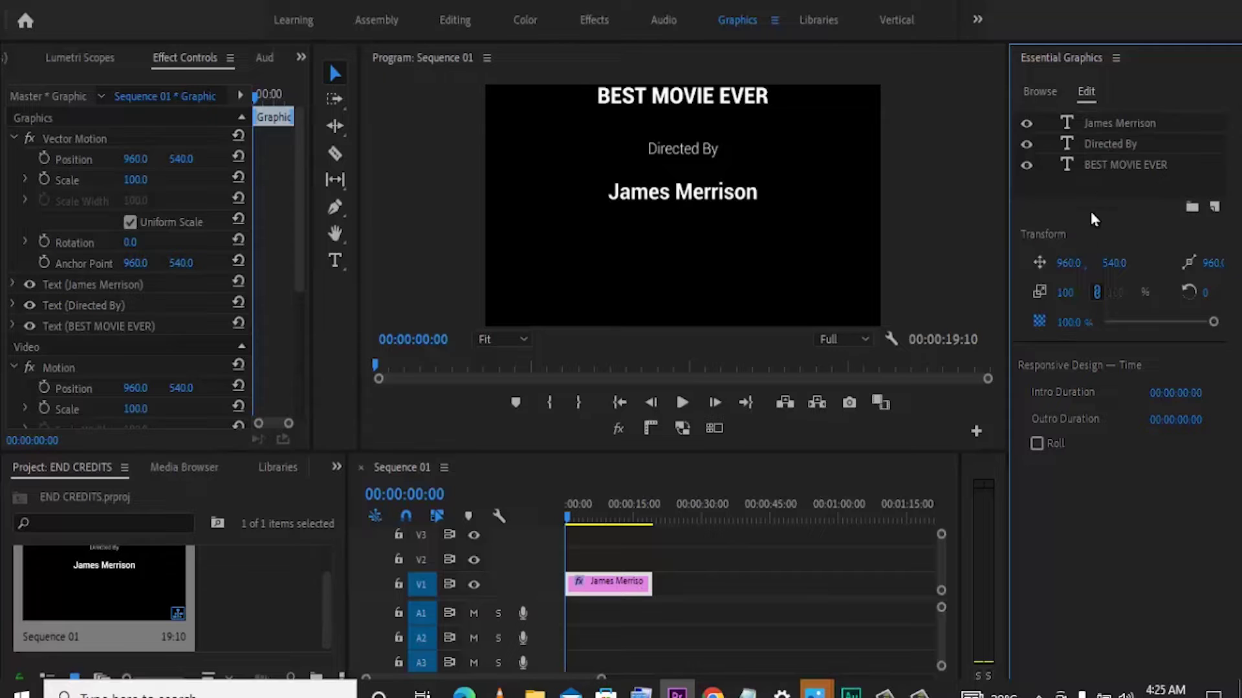
{"action": "left_click", "coordinate": [1037, 444]}
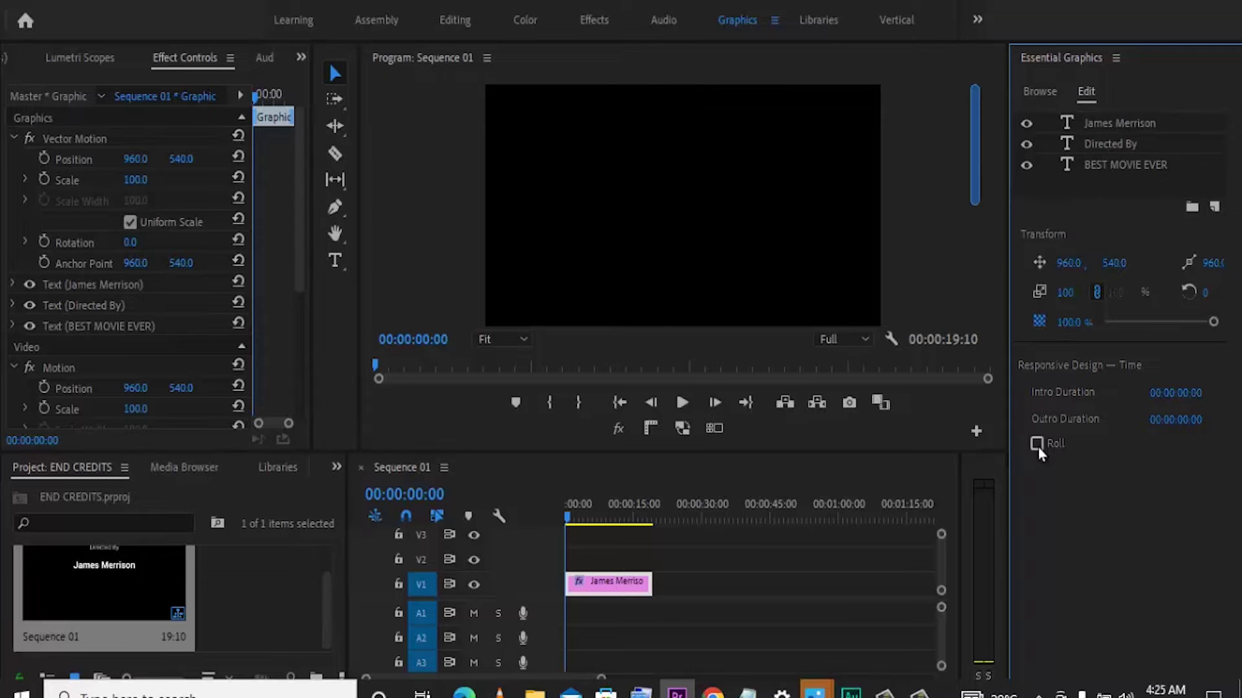
Scroll through the rolling credits in the frame and play the sequence from the start to check the roll
{"action": "left_click", "coordinate": [975, 148]}
{"action": "mouse_move", "coordinate": [975, 154]}
{"action": "left_mouse_down"}
{"action": "mouse_move", "coordinate": [974, 285]}
{"action": "mouse_move", "coordinate": [969, 160]}
{"action": "left_mouse_up"}
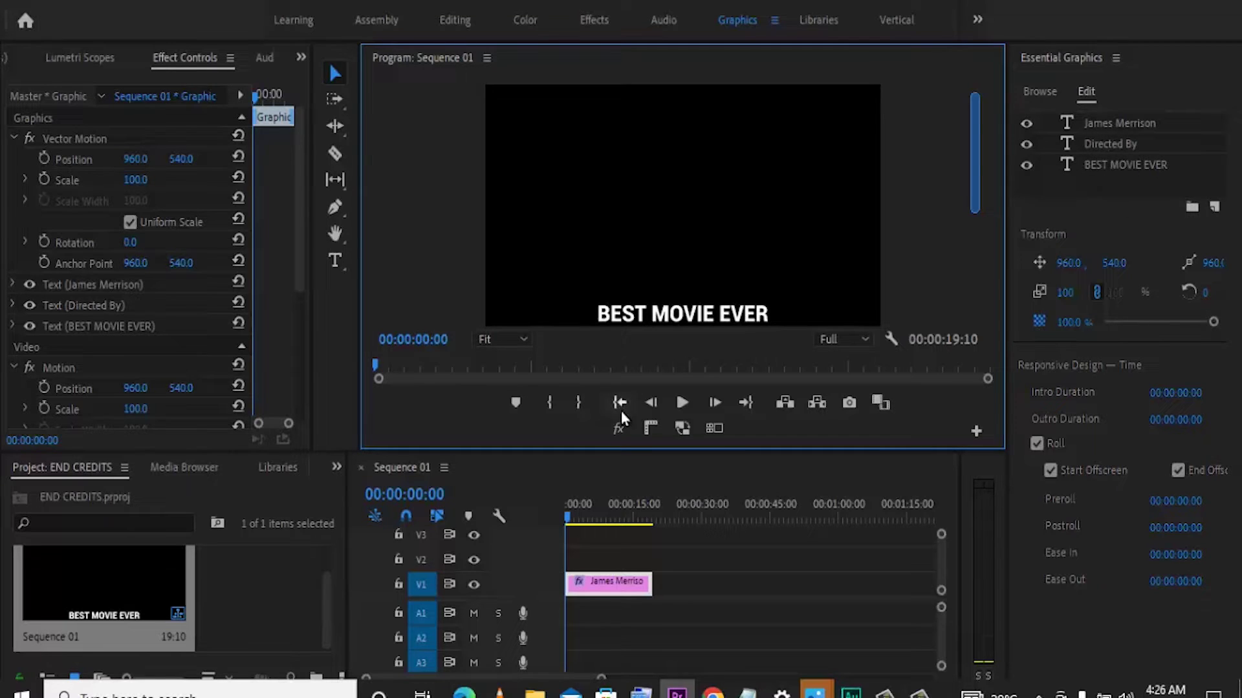
{"action": "left_click", "coordinate": [680, 404]}
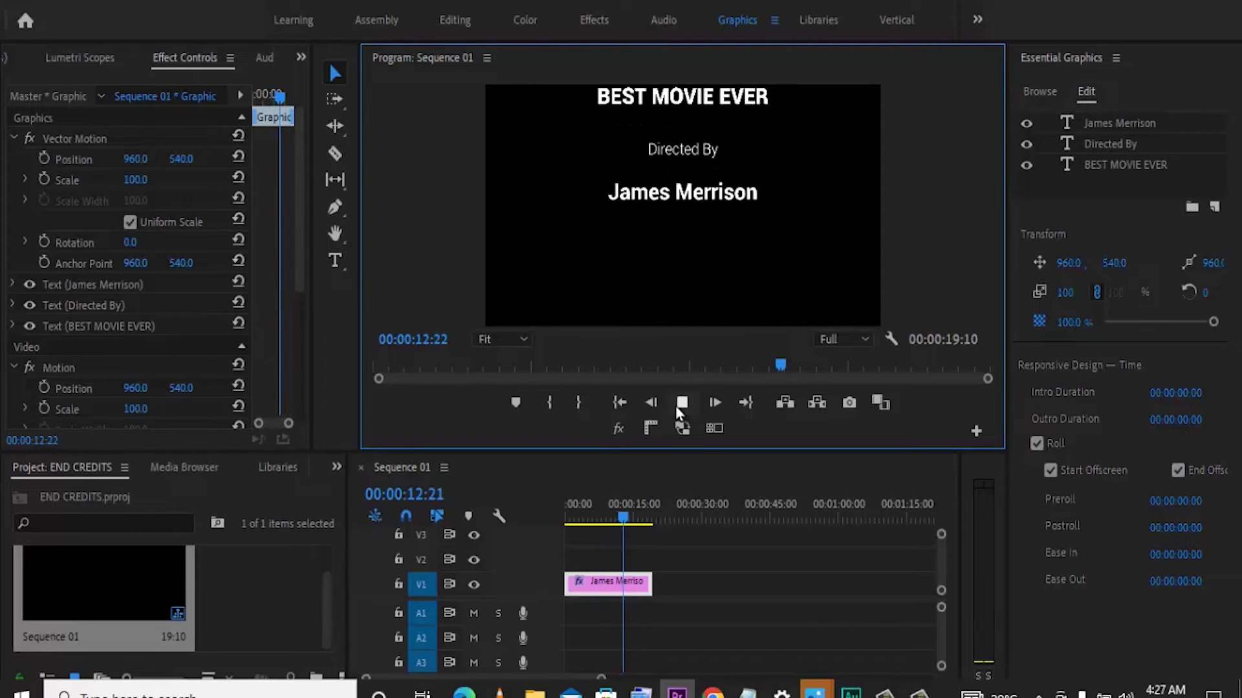
Try lengthening the credits graphic on V1 to about 44:20 and play it from the start to check the roll speed
{"action": "left_click", "coordinate": [677, 405]}
{"action": "left_click_drag", "start_coordinate": [651, 582], "coordinate": [766, 578]}
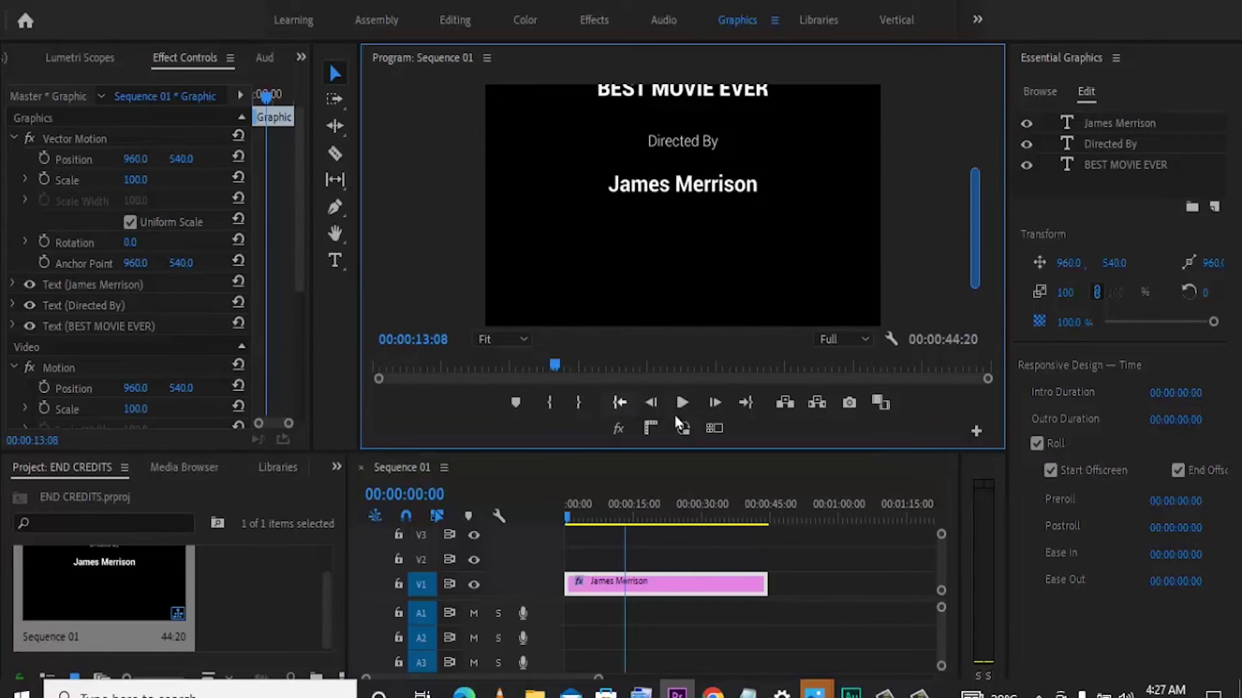
{"action": "left_click", "coordinate": [682, 402]}
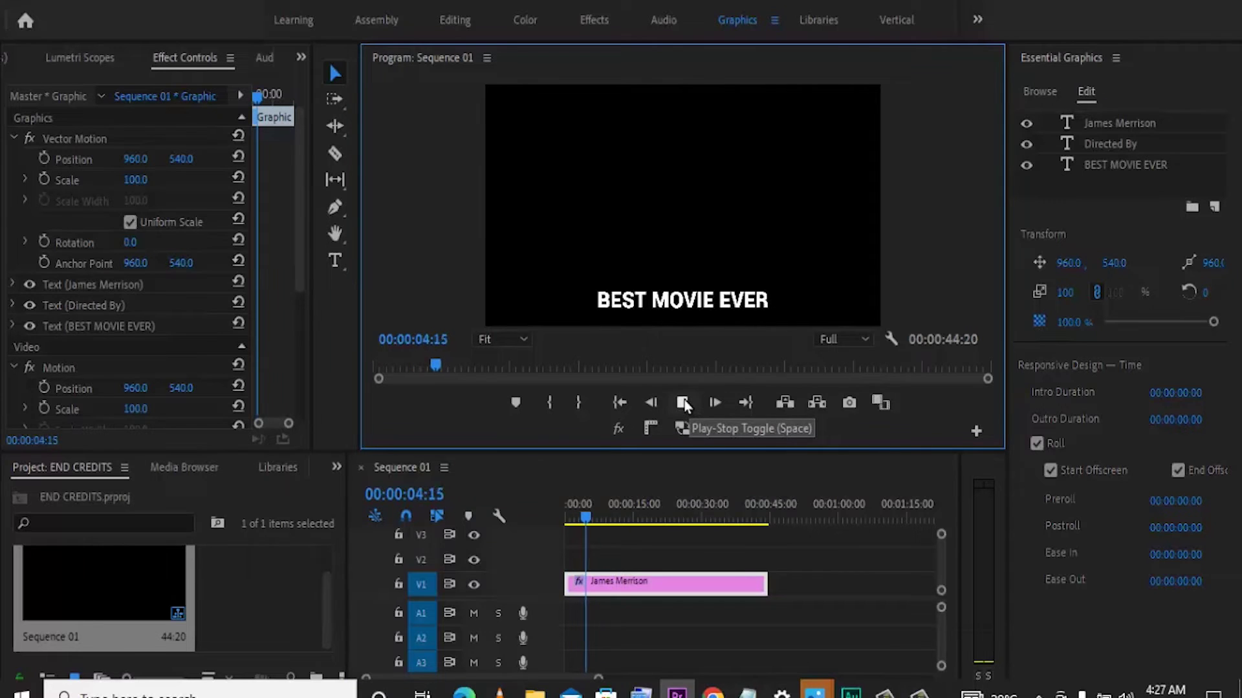
{"action": "left_click", "coordinate": [684, 404]}
Test the roll with the credits graphic shortened to about 8:05, and extend the graphic to about 23:00
{"action": "left_click_drag", "start_coordinate": [763, 582], "coordinate": [602, 582]}
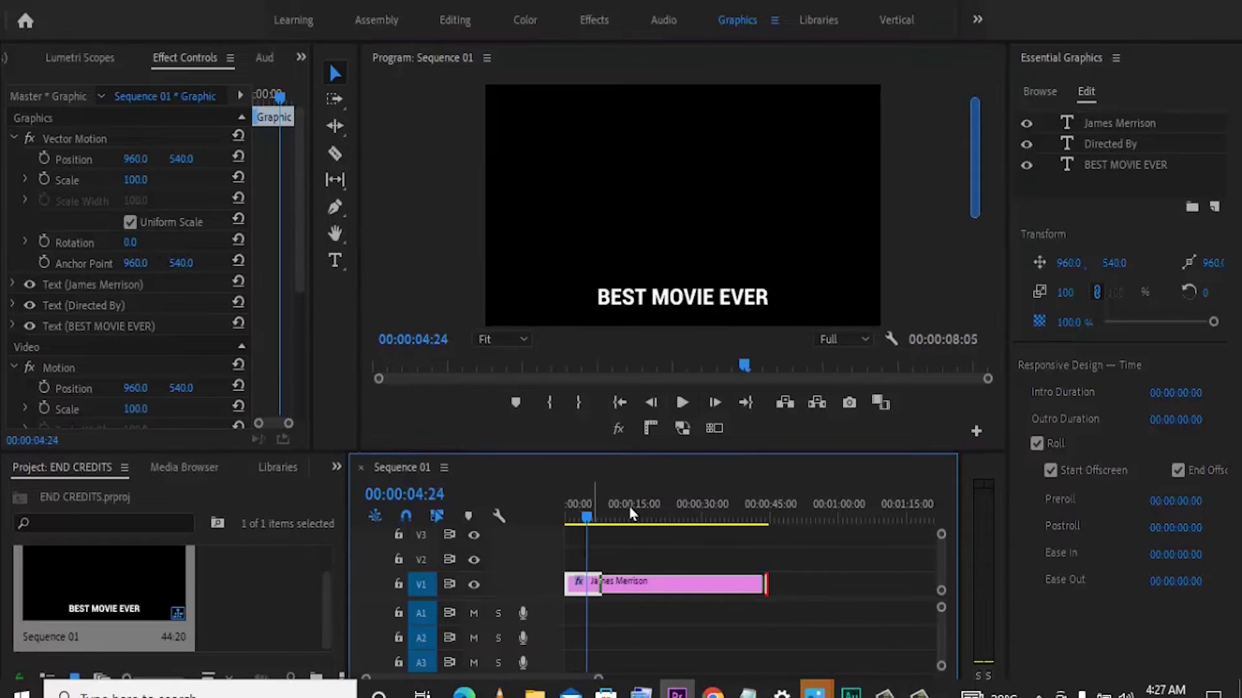
{"action": "left_click", "coordinate": [620, 402]}
{"action": "left_click", "coordinate": [682, 403]}
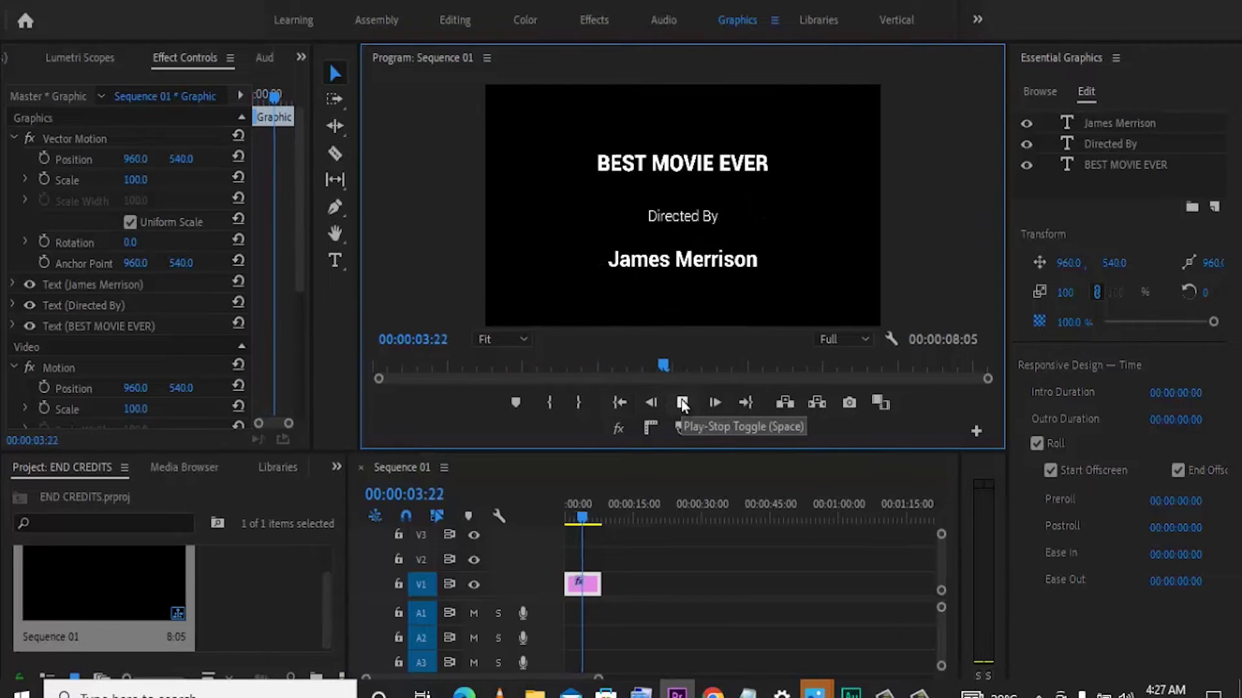
{"action": "left_click", "coordinate": [682, 402]}
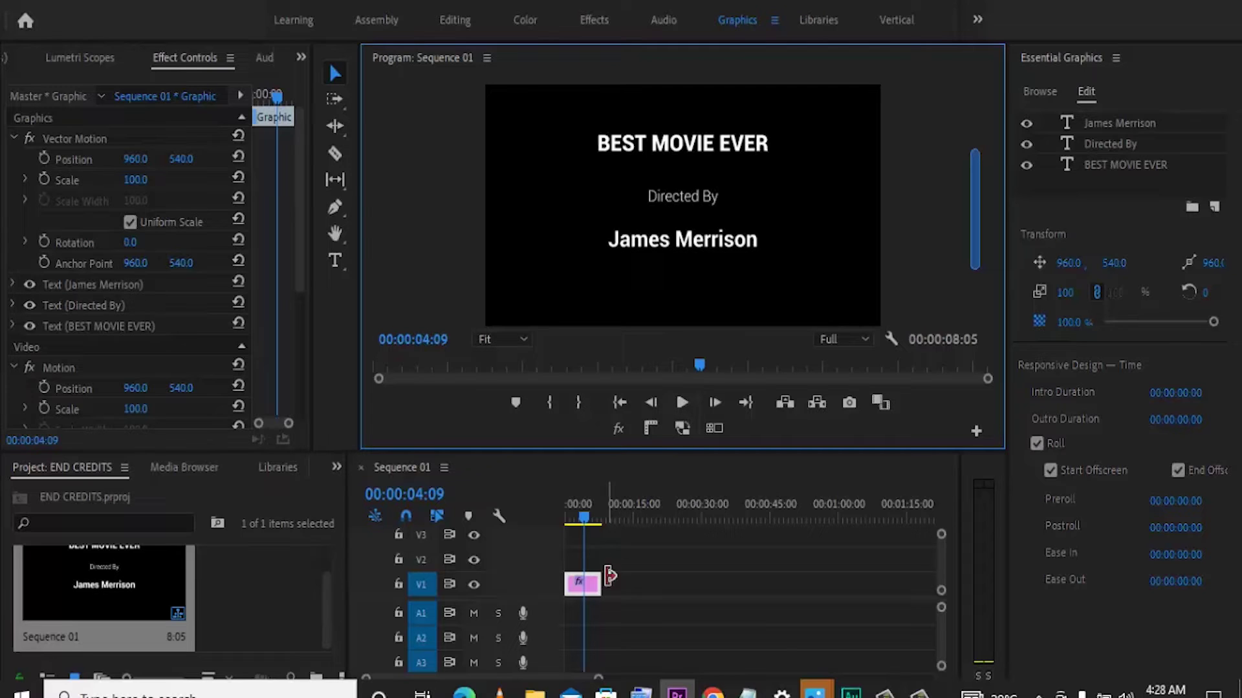
{"action": "left_click_drag", "start_coordinate": [601, 584], "coordinate": [673, 586]}
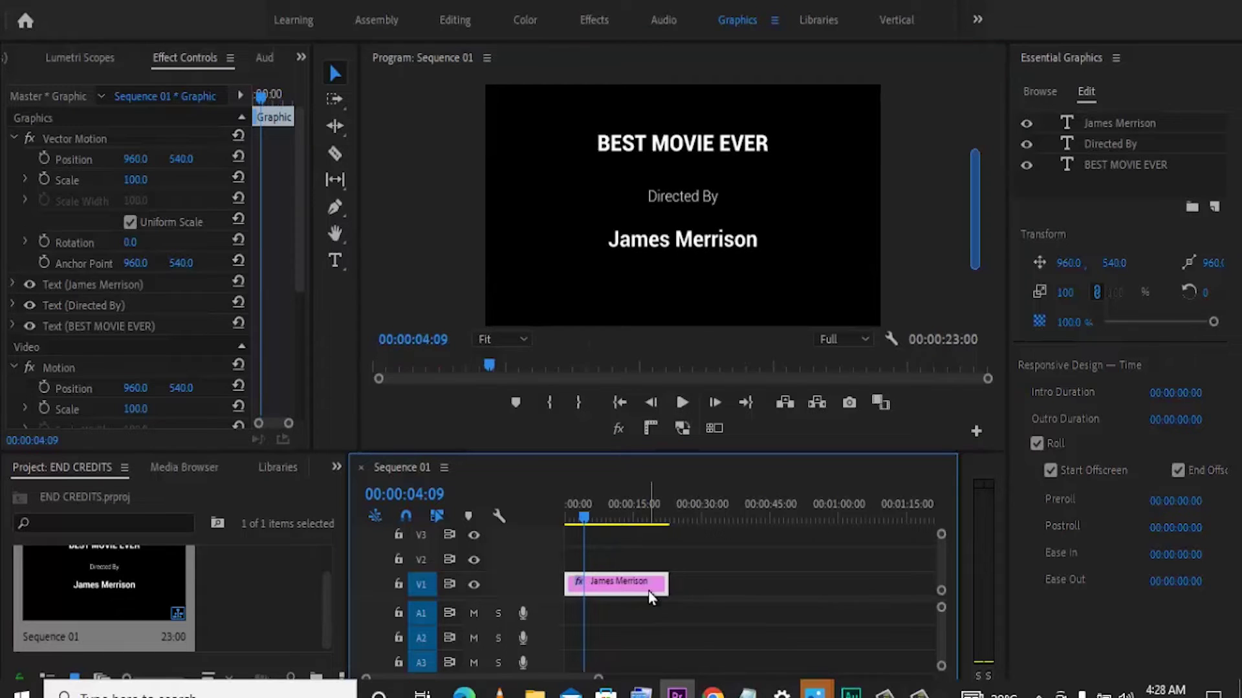
Duplicate the director's name and place the copy directly below the original
{"action": "left_click_drag", "start_coordinate": [971, 202], "coordinate": [980, 224]}
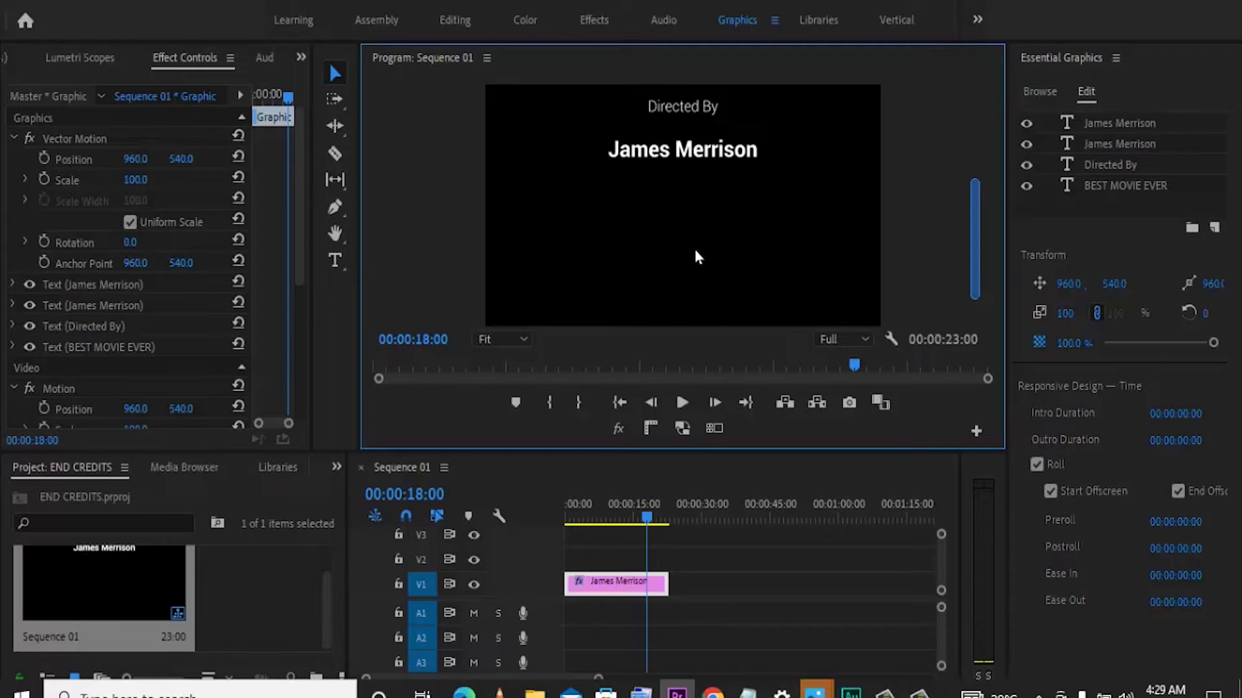
{"action": "left_click", "coordinate": [693, 157]}
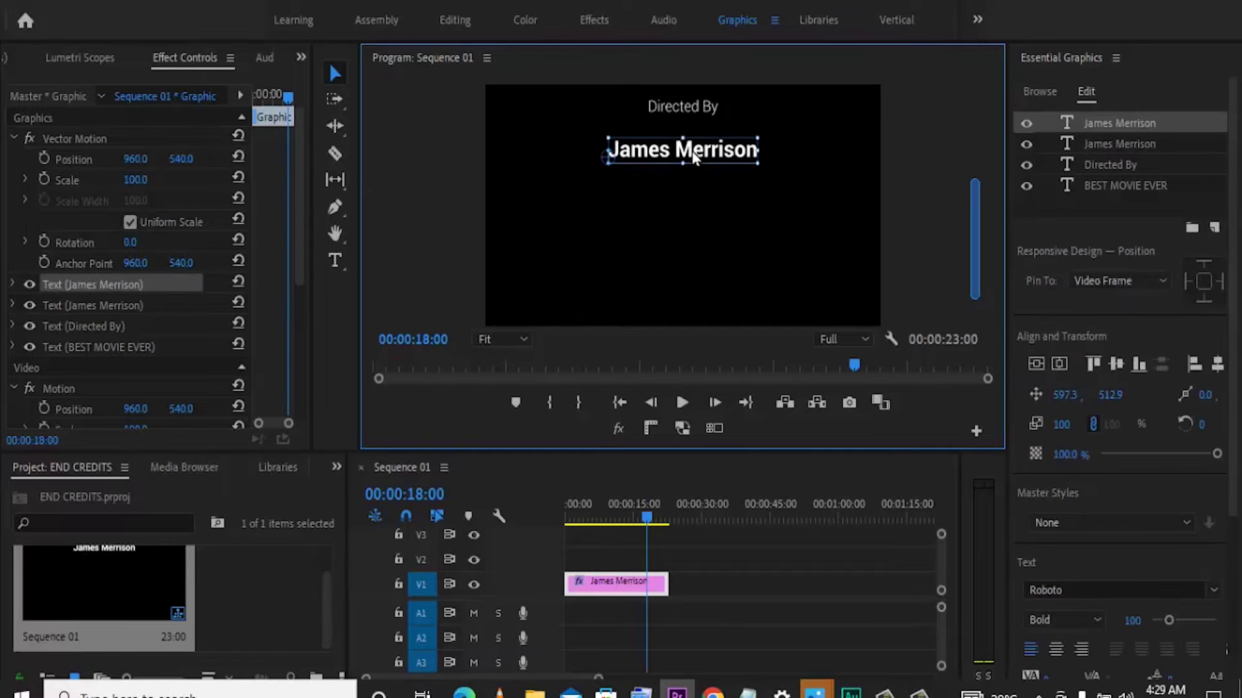
{"action": "left_click_drag", "start_coordinate": [689, 158], "coordinate": [691, 223]}
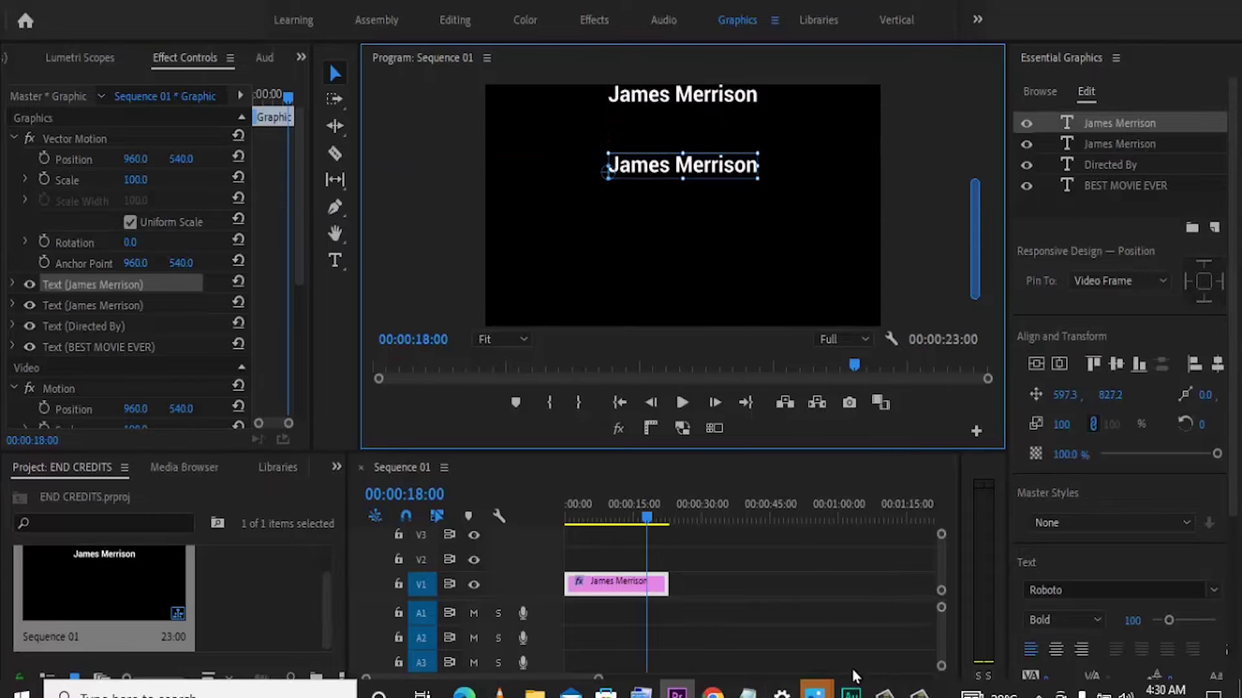
Copy the next five names from the Notepad list and paste them over the text of the duplicated name
{"action": "left_click", "coordinate": [747, 694]}
{"action": "left_click_drag", "start_coordinate": [302, 388], "coordinate": [244, 322]}
{"action": "right_click", "coordinate": [310, 315]}
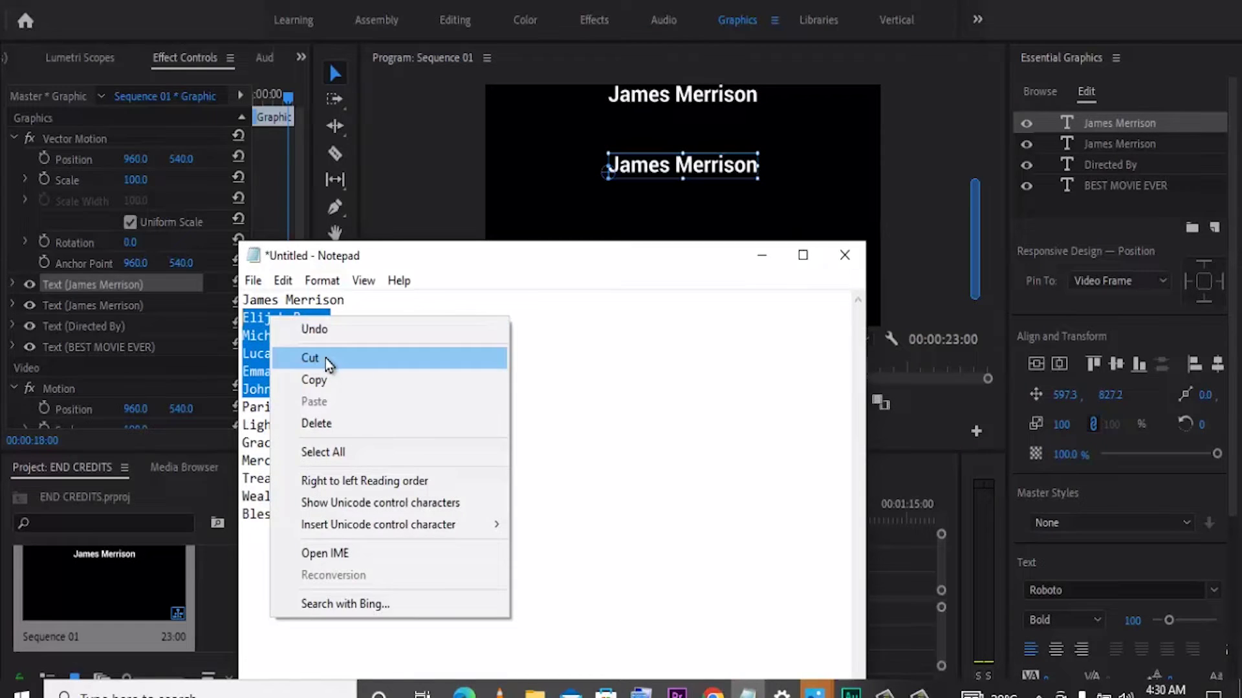
{"action": "left_click", "coordinate": [324, 383]}
{"action": "left_click", "coordinate": [581, 181]}
{"action": "left_click", "coordinate": [664, 174]}
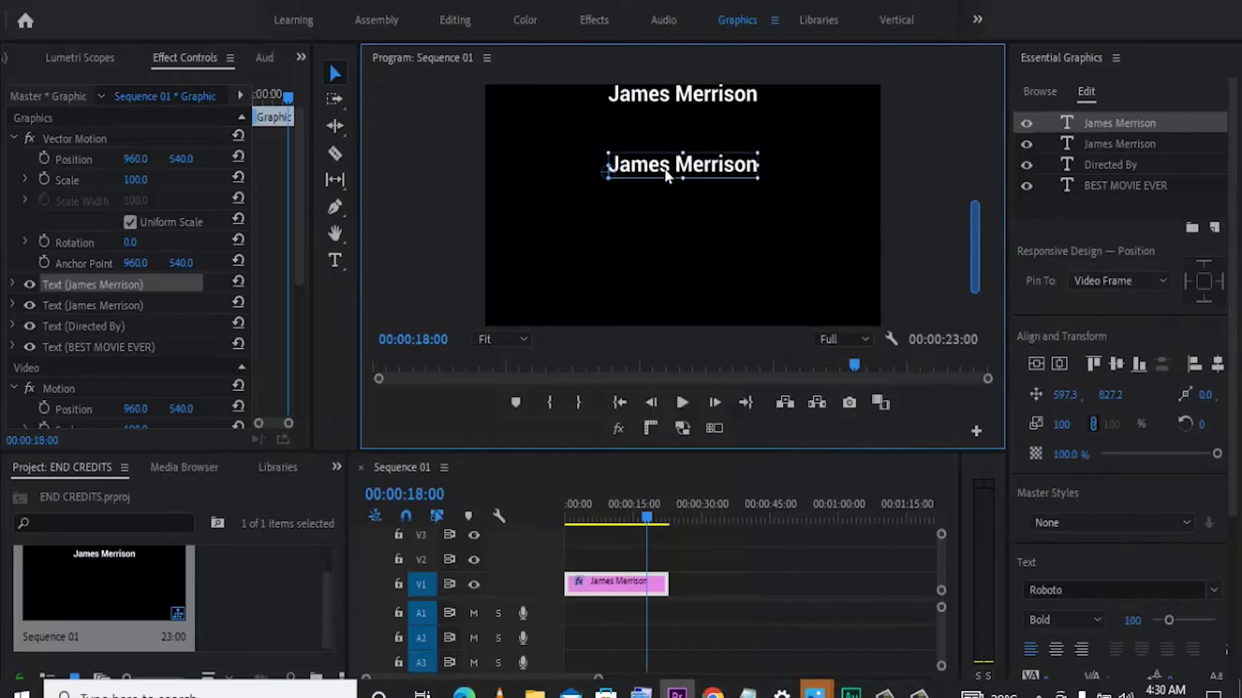
{"action": "double_click", "coordinate": [664, 171]}
{"action": "key", "text": "ctrl+v"}
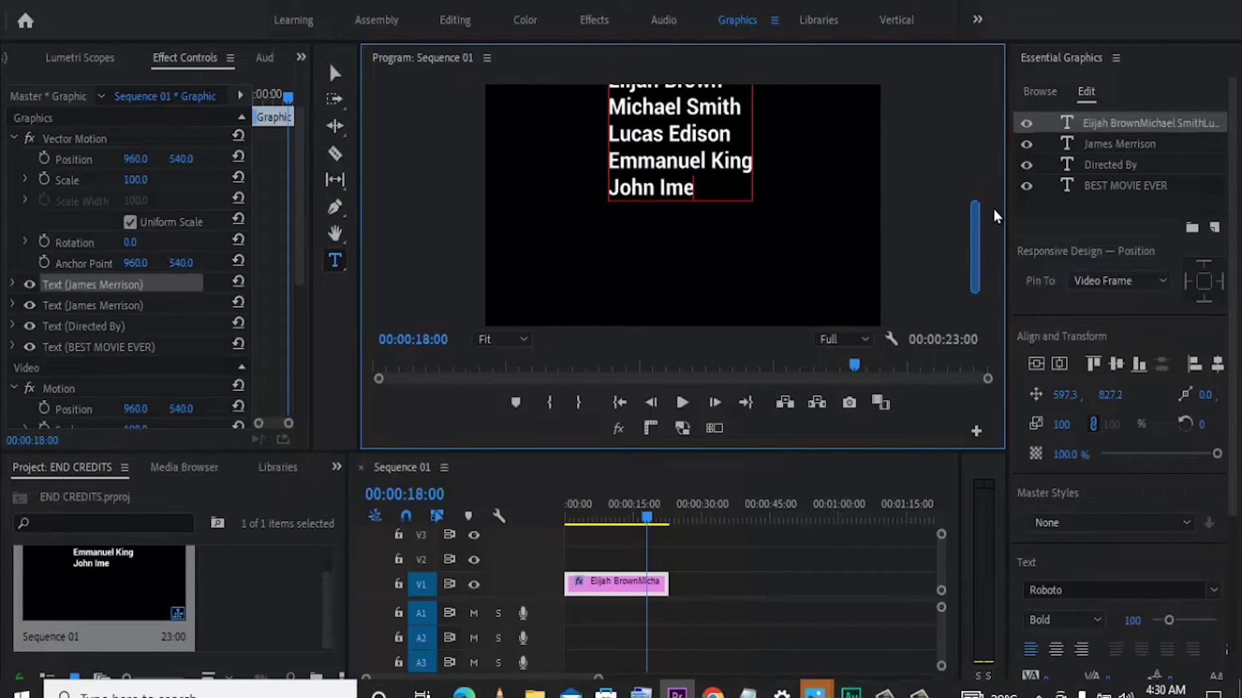
Right-align the five-name text block and move it so its edge sits on the frame's centre line at X 960
{"action": "left_click_drag", "start_coordinate": [978, 260], "coordinate": [977, 246]}
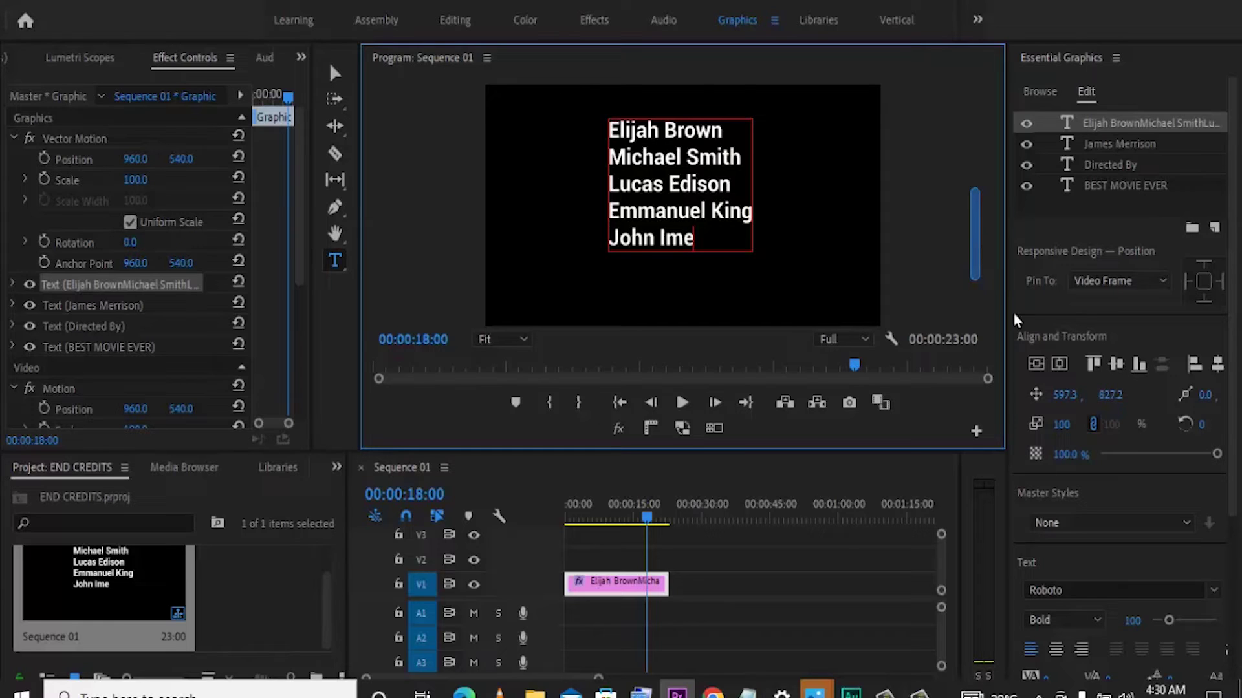
{"action": "left_click", "coordinate": [1082, 650]}
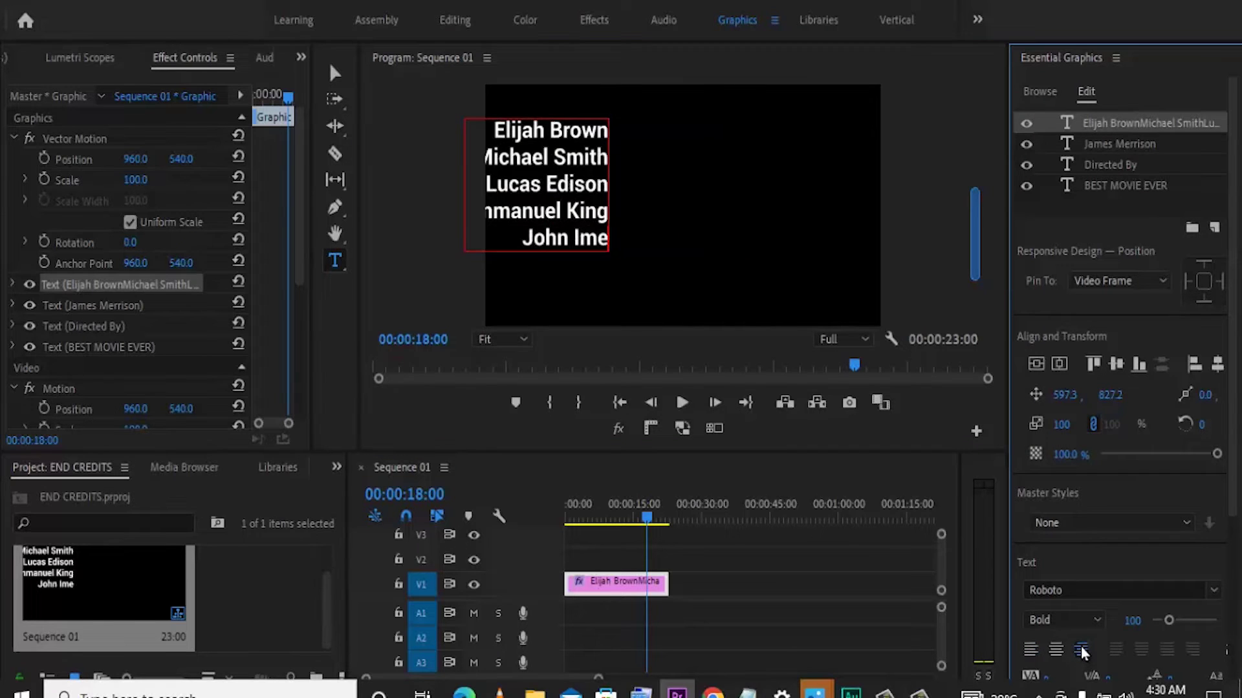
{"action": "left_click", "coordinate": [335, 72]}
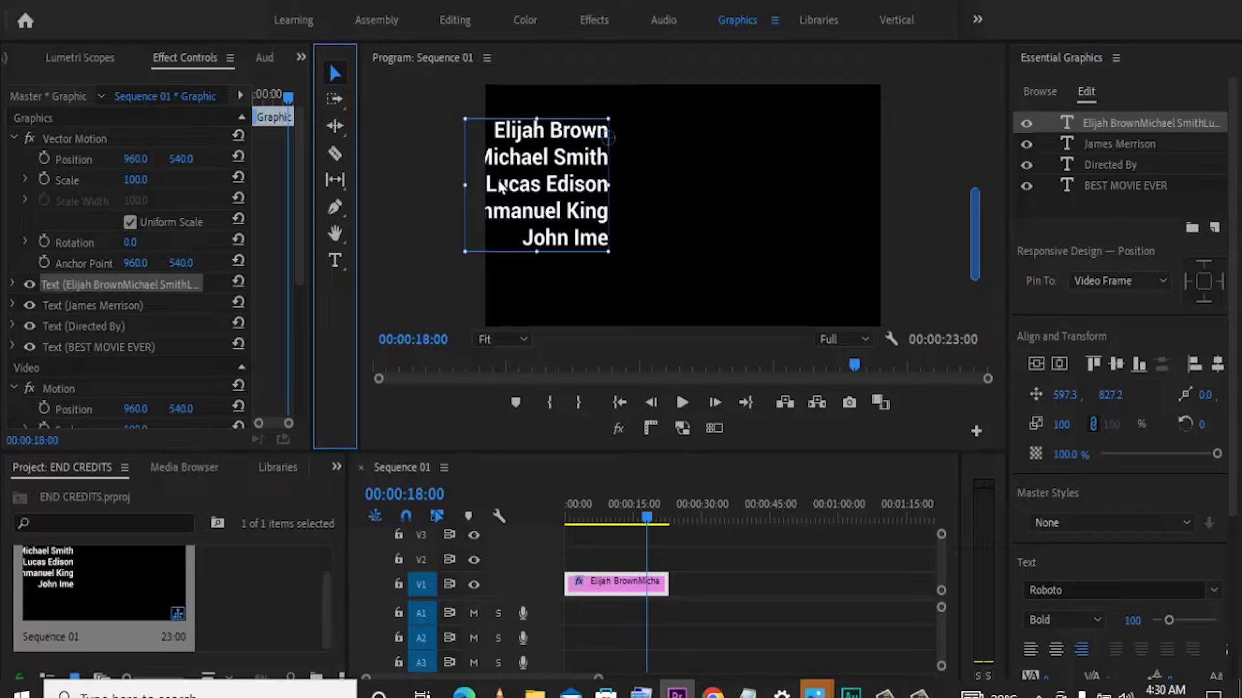
{"action": "left_click_drag", "start_coordinate": [501, 187], "coordinate": [614, 185]}
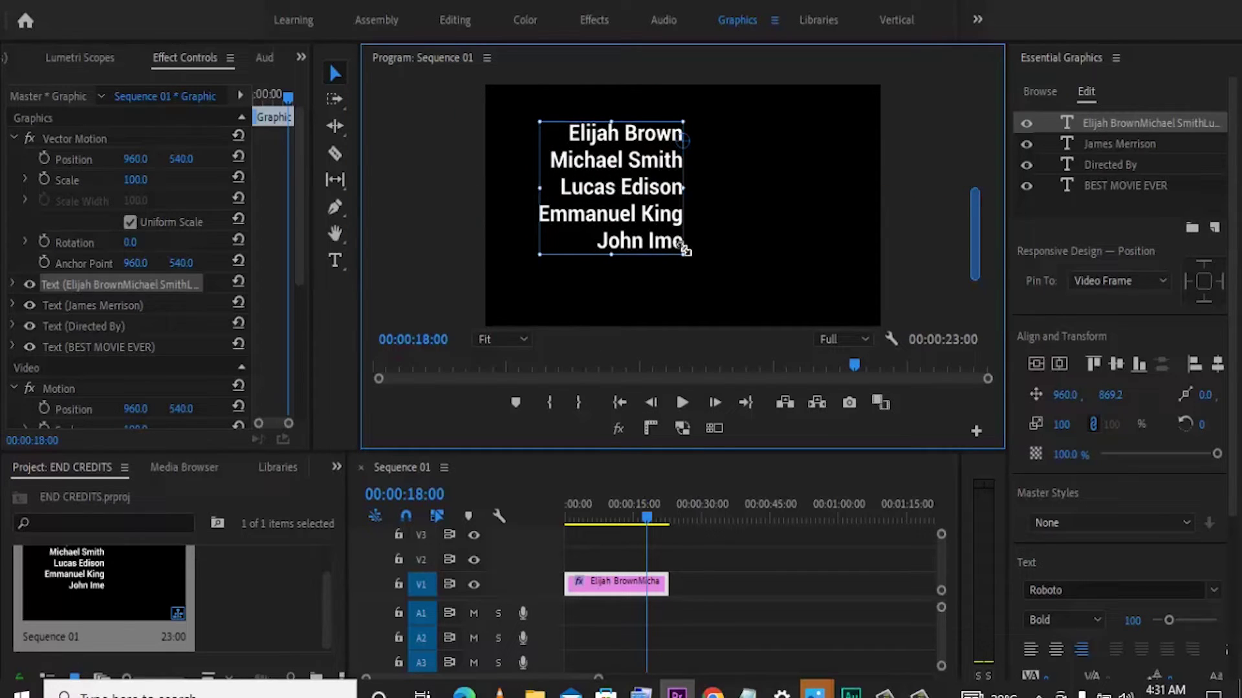
Scale the block of names to about 76% and move it closer beneath the director's name, to about Y 776.7
{"action": "left_click_drag", "start_coordinate": [682, 251], "coordinate": [654, 230]}
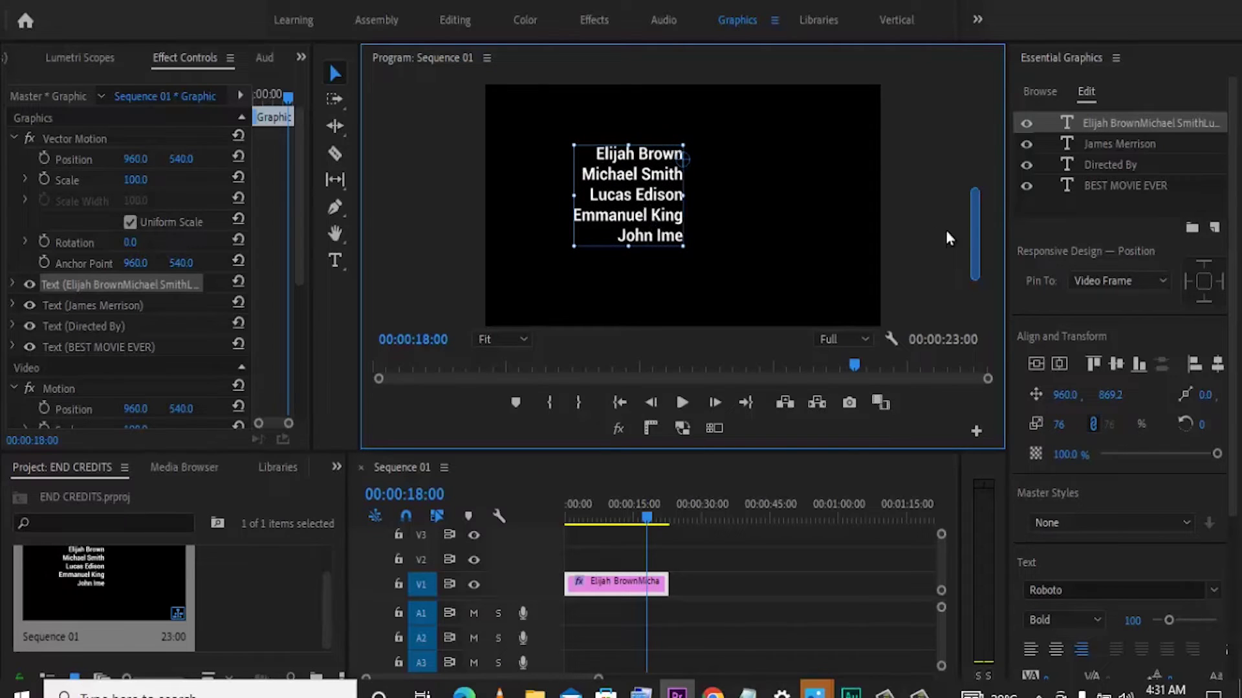
{"action": "left_click_drag", "start_coordinate": [977, 223], "coordinate": [975, 205]}
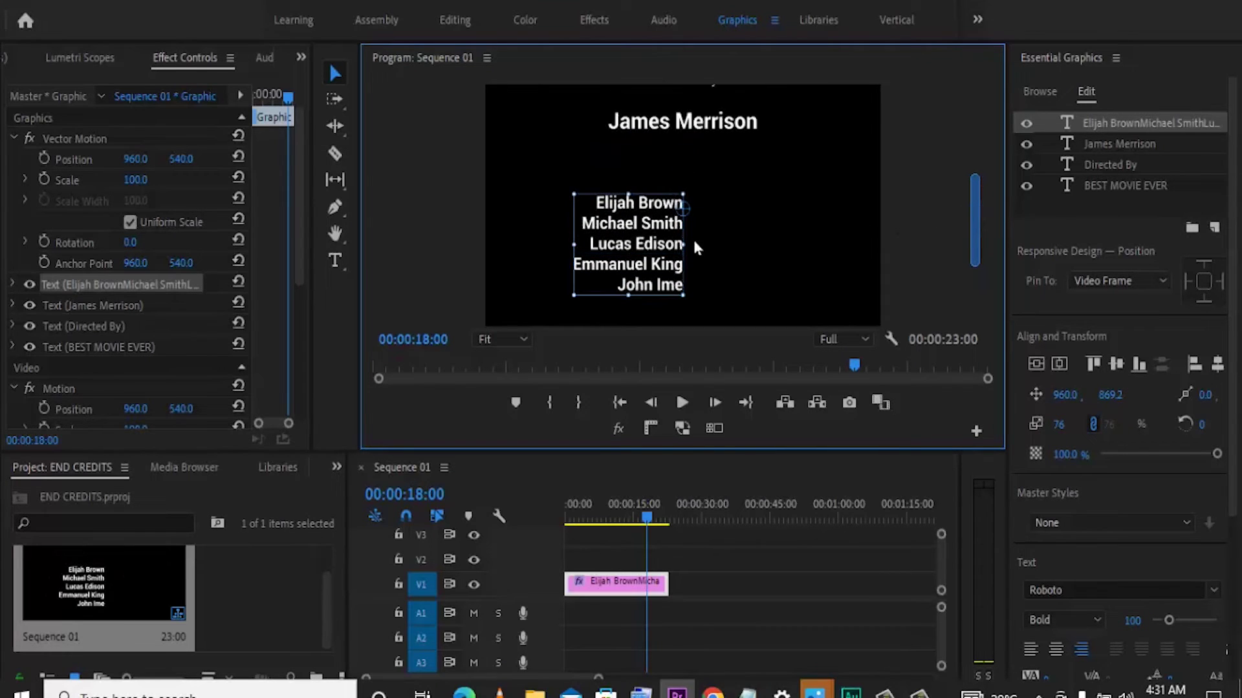
{"action": "left_click_drag", "start_coordinate": [644, 253], "coordinate": [645, 239]}
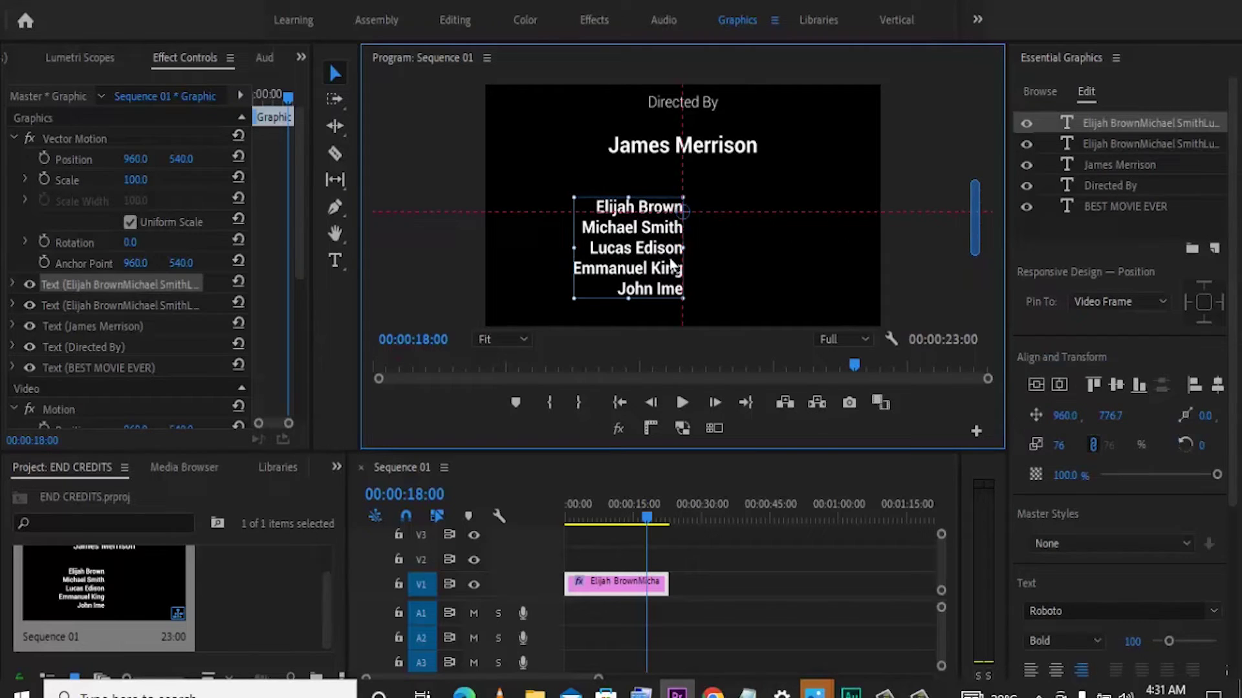
Place a duplicate of the names block beside the original, left-align its text and position it at about 960, 780.7
{"action": "left_click_drag", "start_coordinate": [645, 237], "coordinate": [767, 261]}
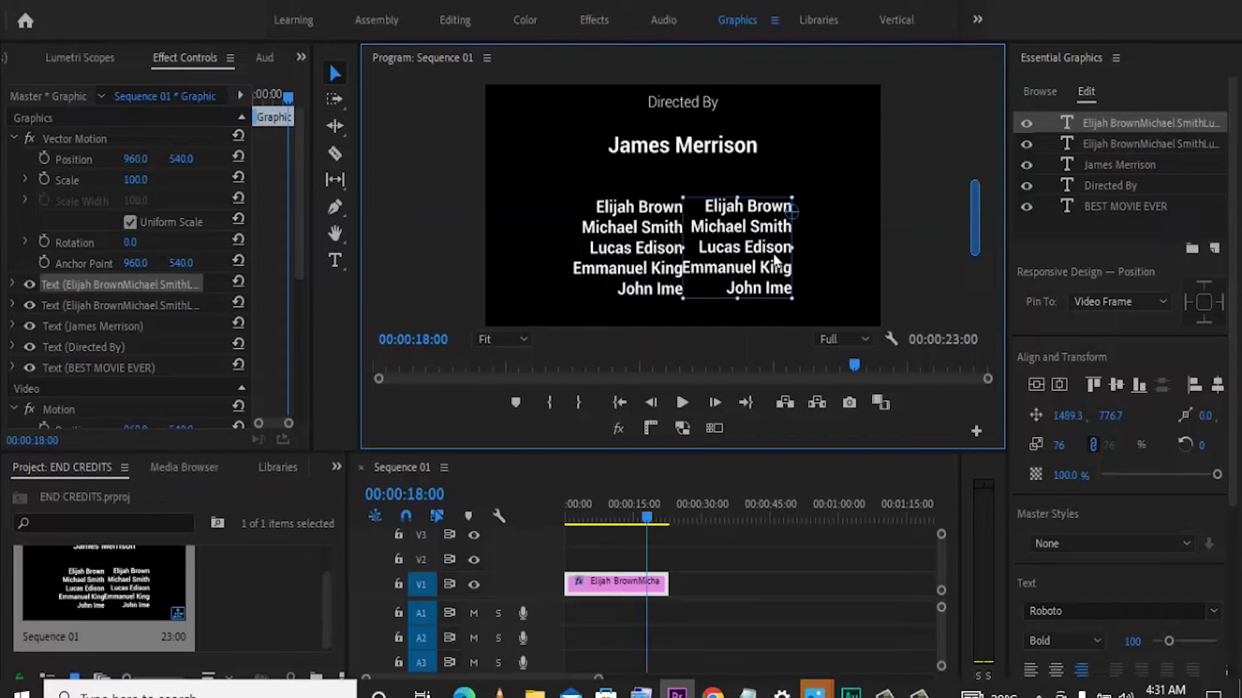
{"action": "left_click", "coordinate": [1029, 668]}
{"action": "left_click_drag", "start_coordinate": [859, 236], "coordinate": [750, 238]}
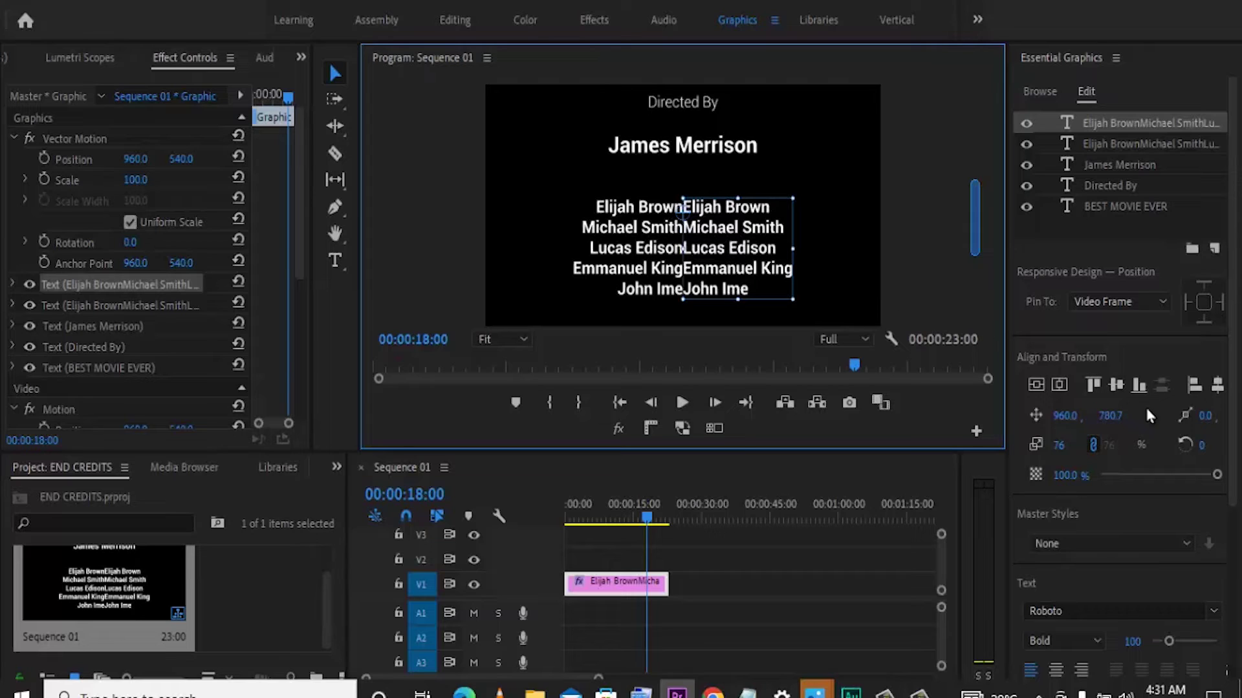
Space the two name columns apart with horizontal anchor points of -25 for the right column and 25 for the left
{"action": "left_click", "coordinate": [1203, 416]}
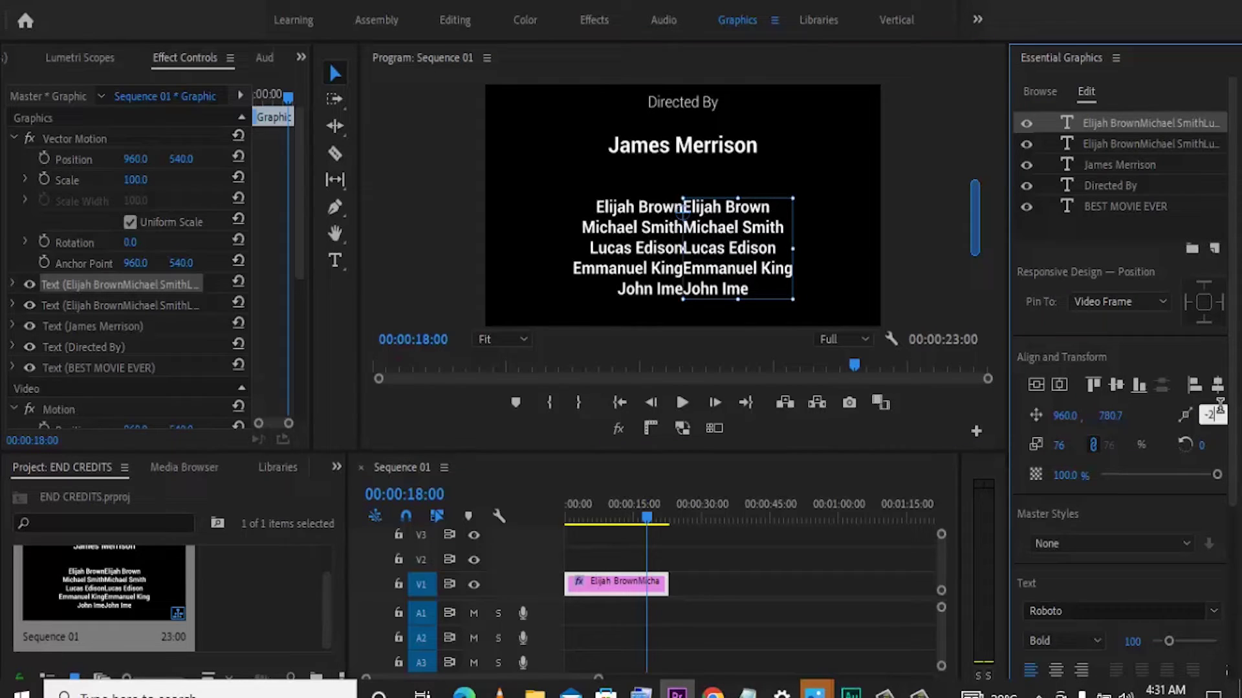
{"action": "type", "text": "-25"}
{"action": "key", "text": "Return"}
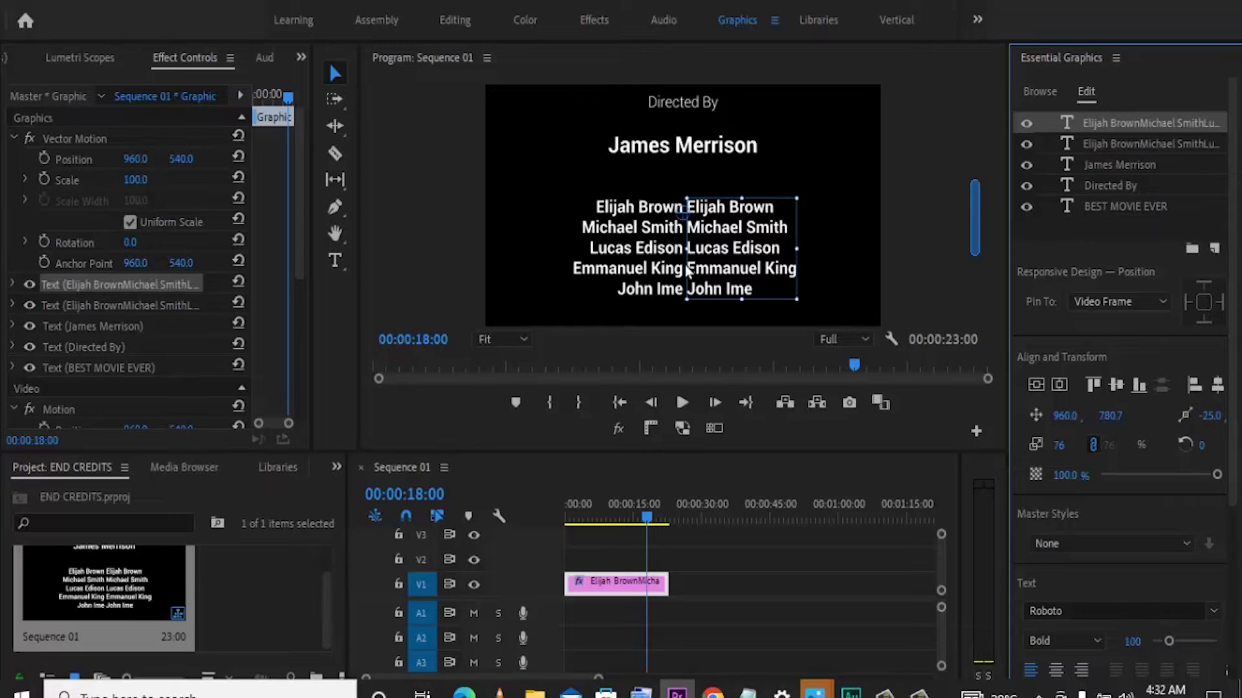
{"action": "left_click", "coordinate": [642, 264]}
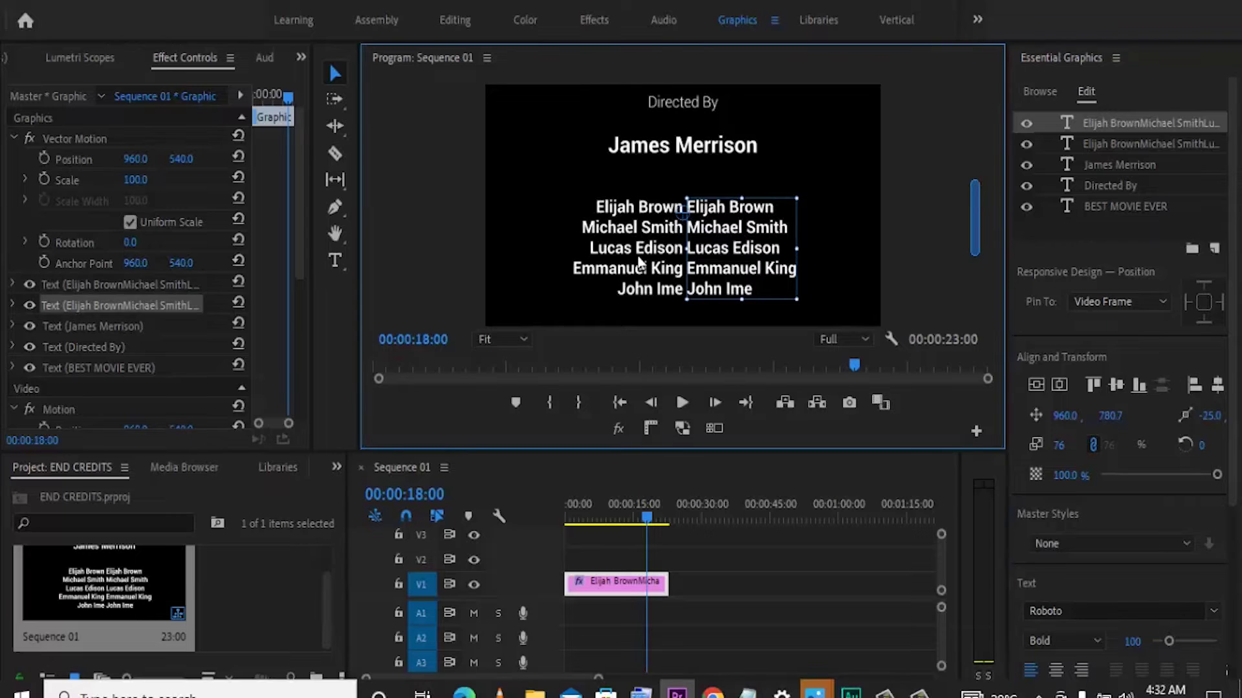
{"action": "left_click", "coordinate": [1213, 414]}
{"action": "type", "text": "25"}
{"action": "key", "text": "Return"}
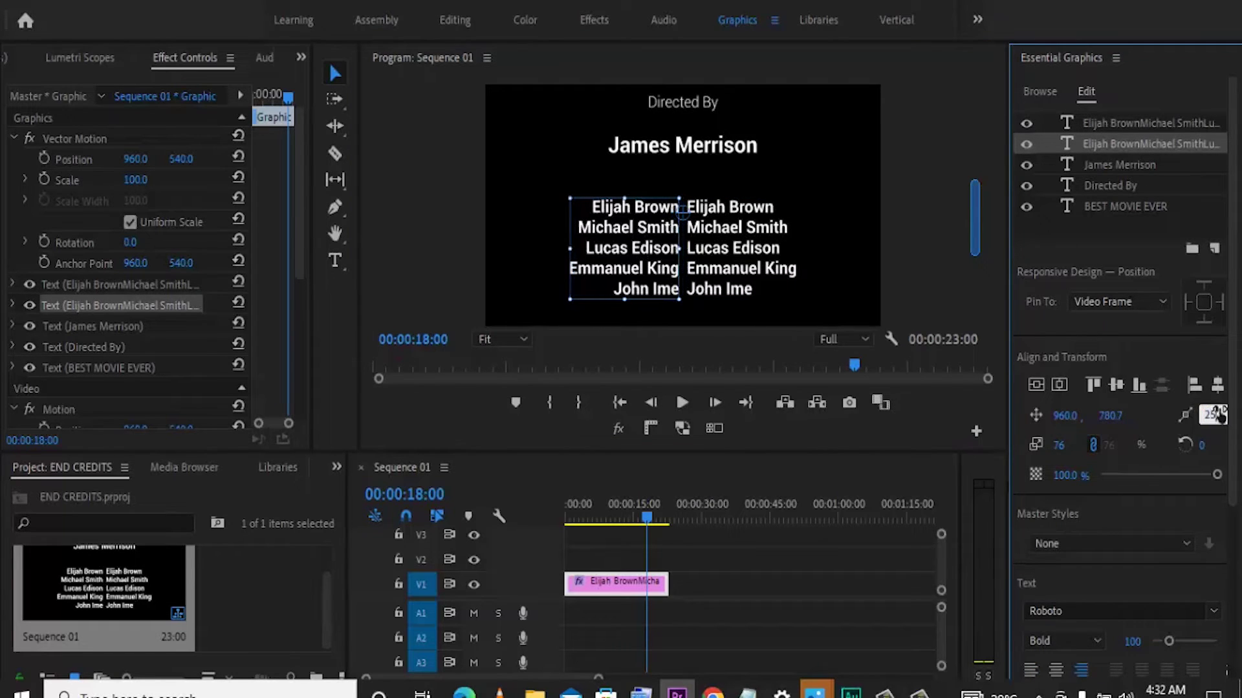
Change the left column of names to the Light font style
{"action": "left_click", "coordinate": [1097, 643]}
{"action": "left_click", "coordinate": [1045, 429]}
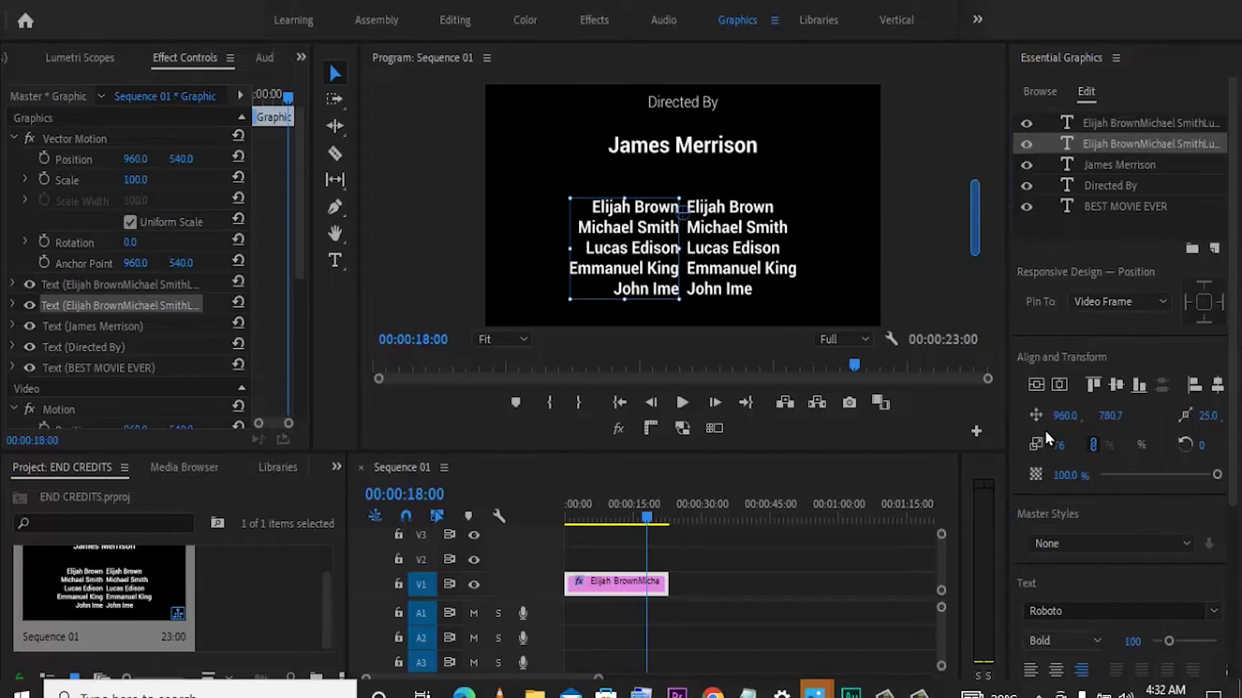
{"action": "left_click", "coordinate": [683, 245]}
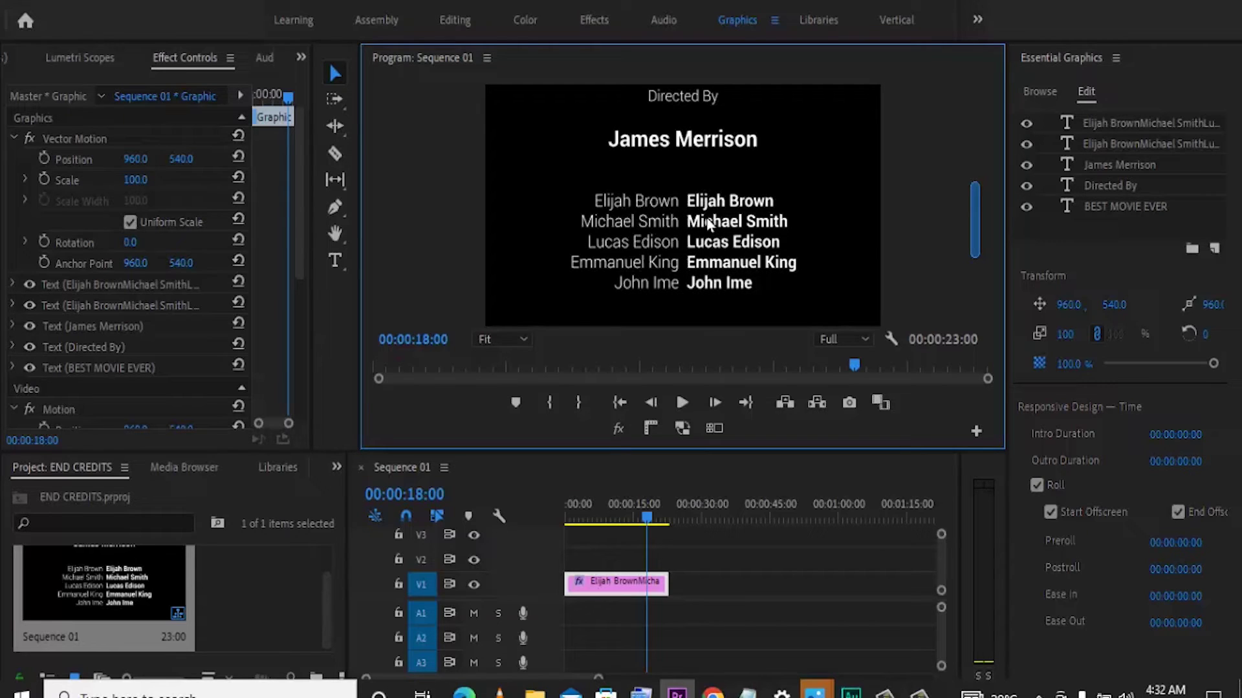
Duplicate the "Directed By" line and place the copy between the director's name and the two name columns
{"action": "left_click", "coordinate": [670, 97]}
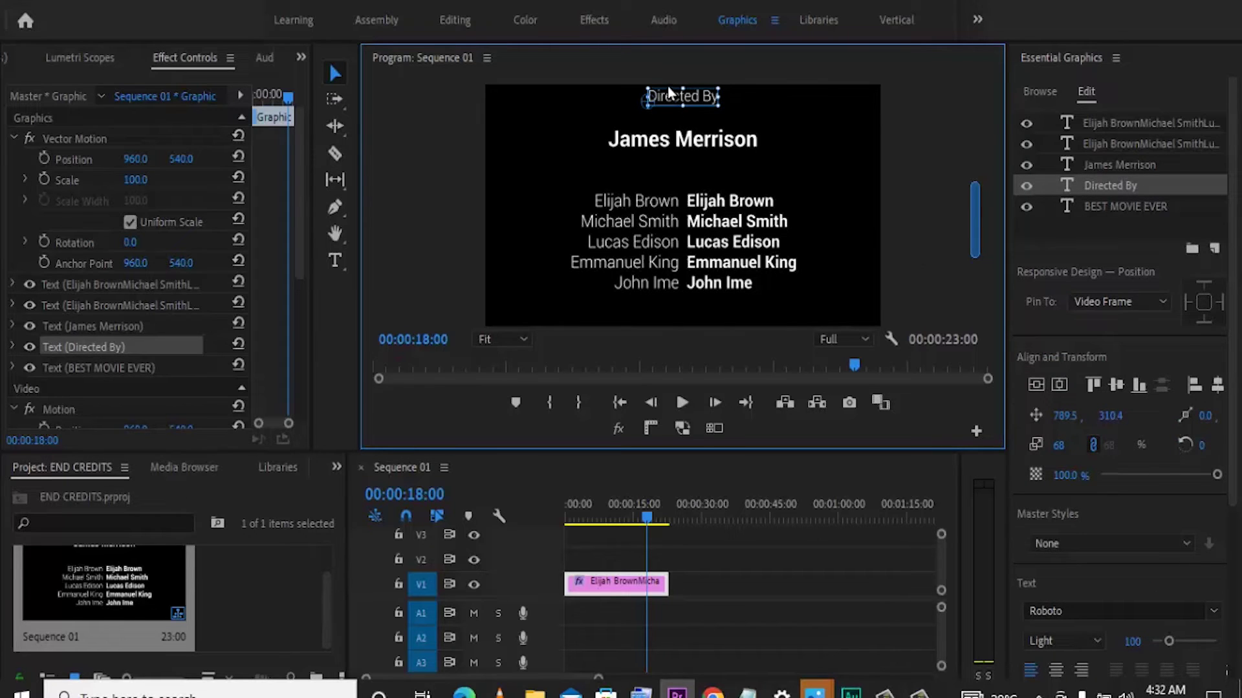
{"action": "key", "text": "ctrl+v"}
{"action": "scroll", "coordinate": [968, 194], "scroll_direction": "down", "scroll_amount": 2}
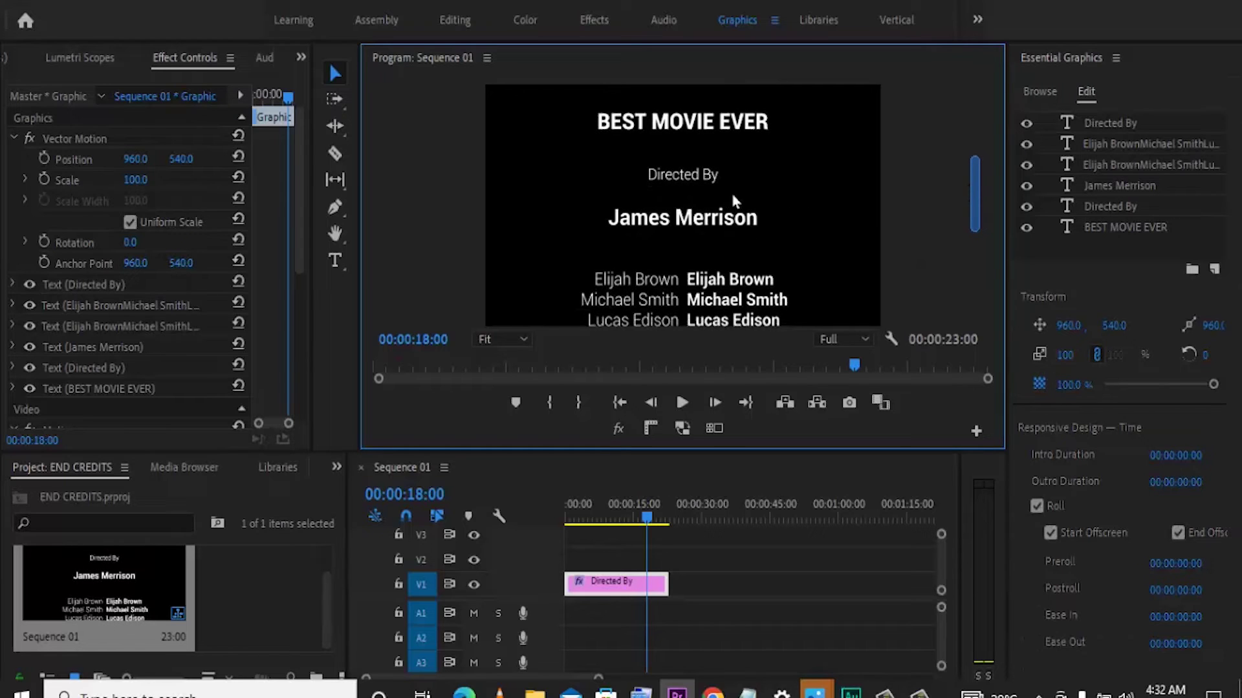
{"action": "left_click", "coordinate": [688, 176]}
{"action": "left_click_drag", "start_coordinate": [689, 176], "coordinate": [696, 257]}
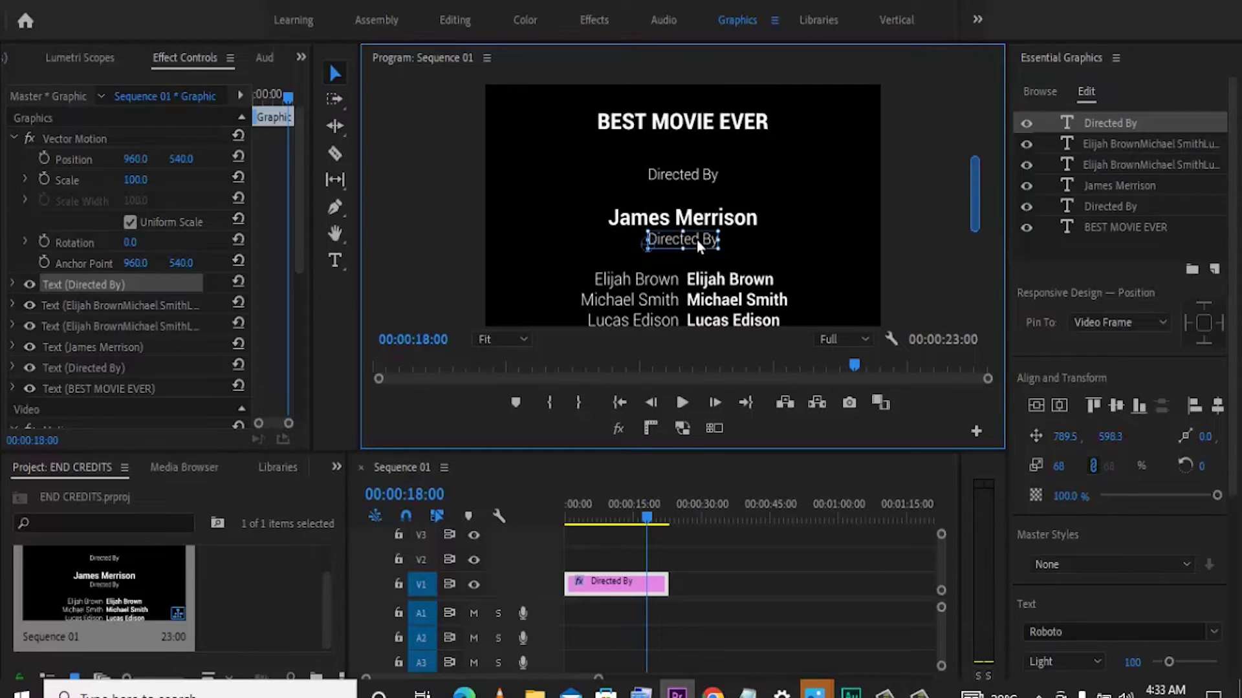
Replace the text of the copied "Directed By" line with "Actors"
{"action": "double_click", "coordinate": [697, 241]}
{"action": "key", "text": "ctrl+a"}
{"action": "type", "text": "A"}
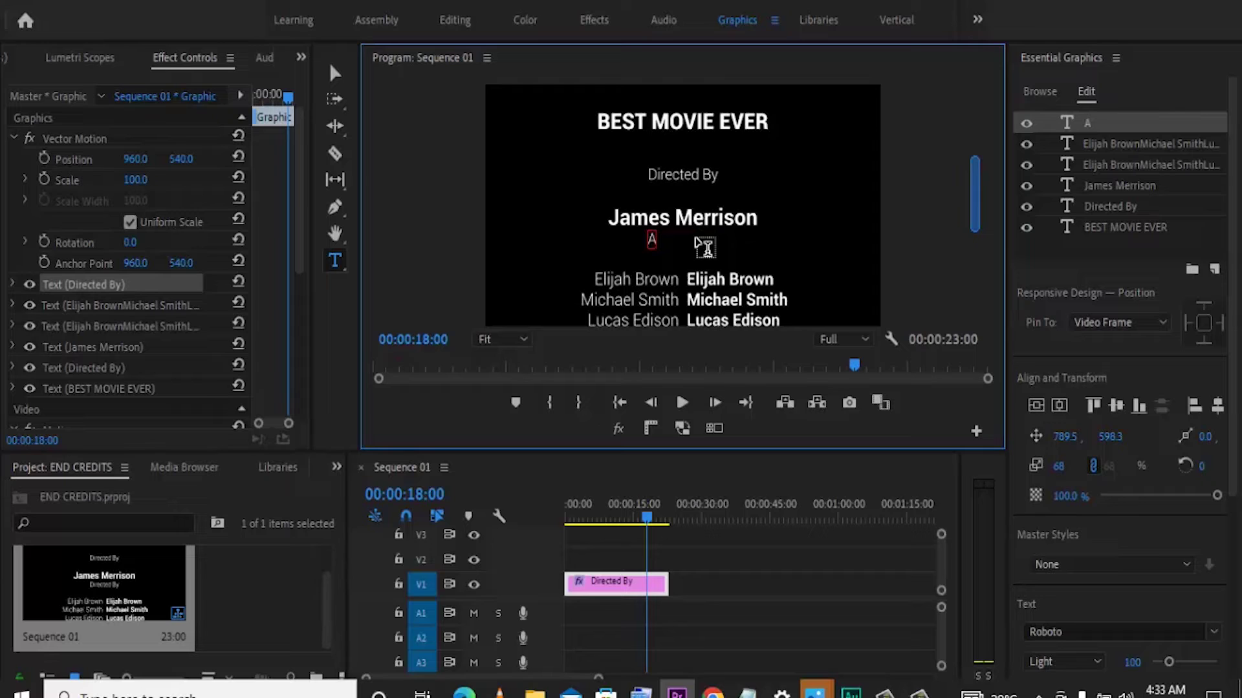
{"action": "type", "text": "ctors"}
{"action": "key", "text": "Escape"}
Resize the "Actors" heading to about 69% and centre it just above the two name columns
{"action": "scroll", "coordinate": [693, 204], "scroll_direction": "down", "scroll_amount": 1}
{"action": "scroll", "coordinate": [696, 210], "scroll_direction": "down", "scroll_amount": 1}
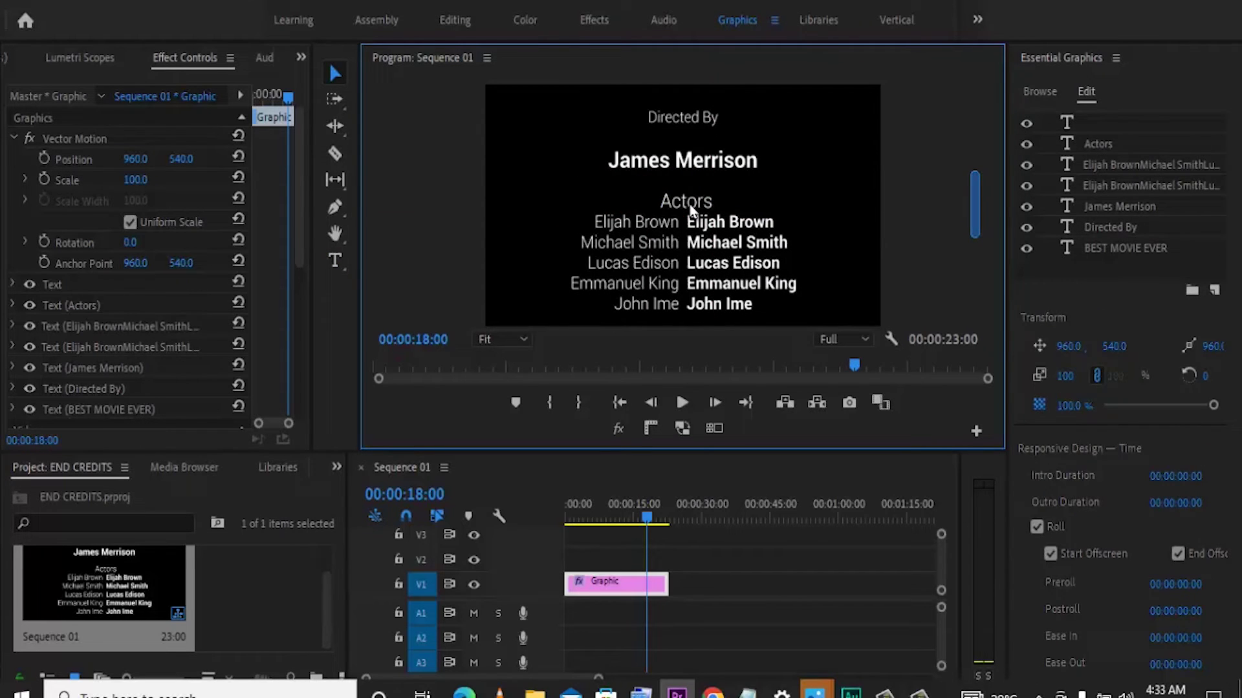
{"action": "left_click", "coordinate": [693, 202]}
{"action": "left_click_drag", "start_coordinate": [716, 189], "coordinate": [677, 206]}
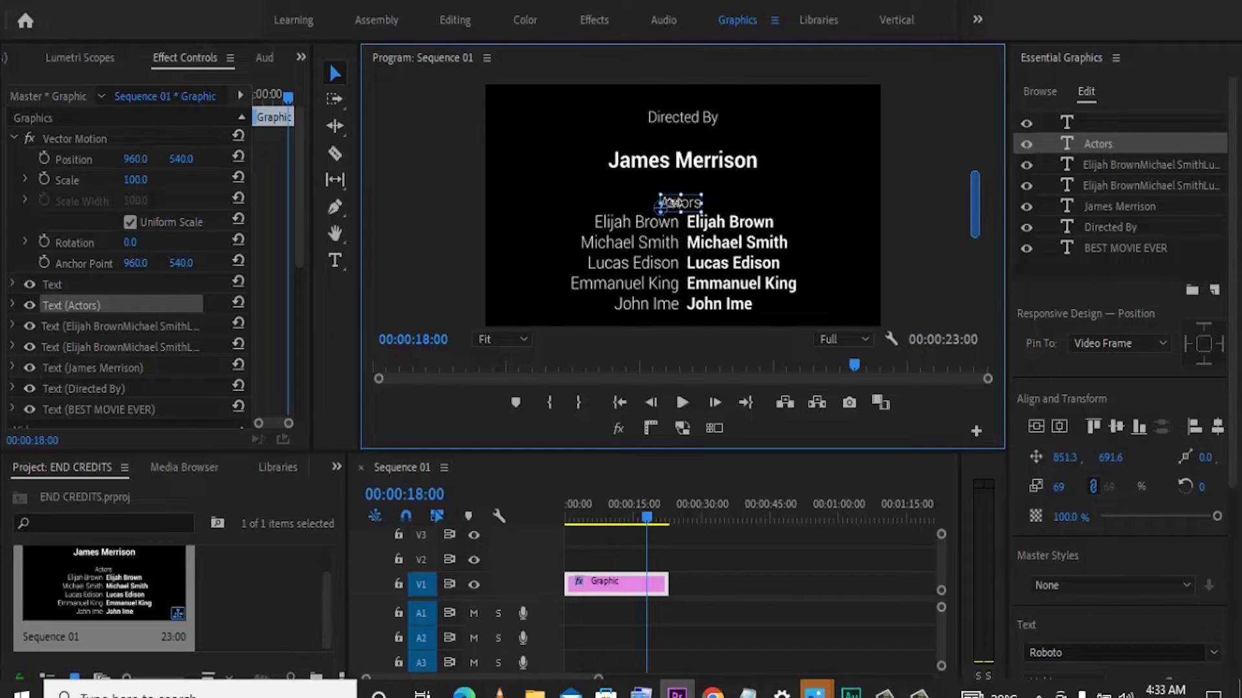
Make the "Actors" heading bold and bring the upper part of the credits into view
{"action": "scroll", "coordinate": [1220, 430], "scroll_direction": "down", "scroll_amount": 2}
{"action": "scroll", "coordinate": [1237, 493], "scroll_direction": "down", "scroll_amount": 1}
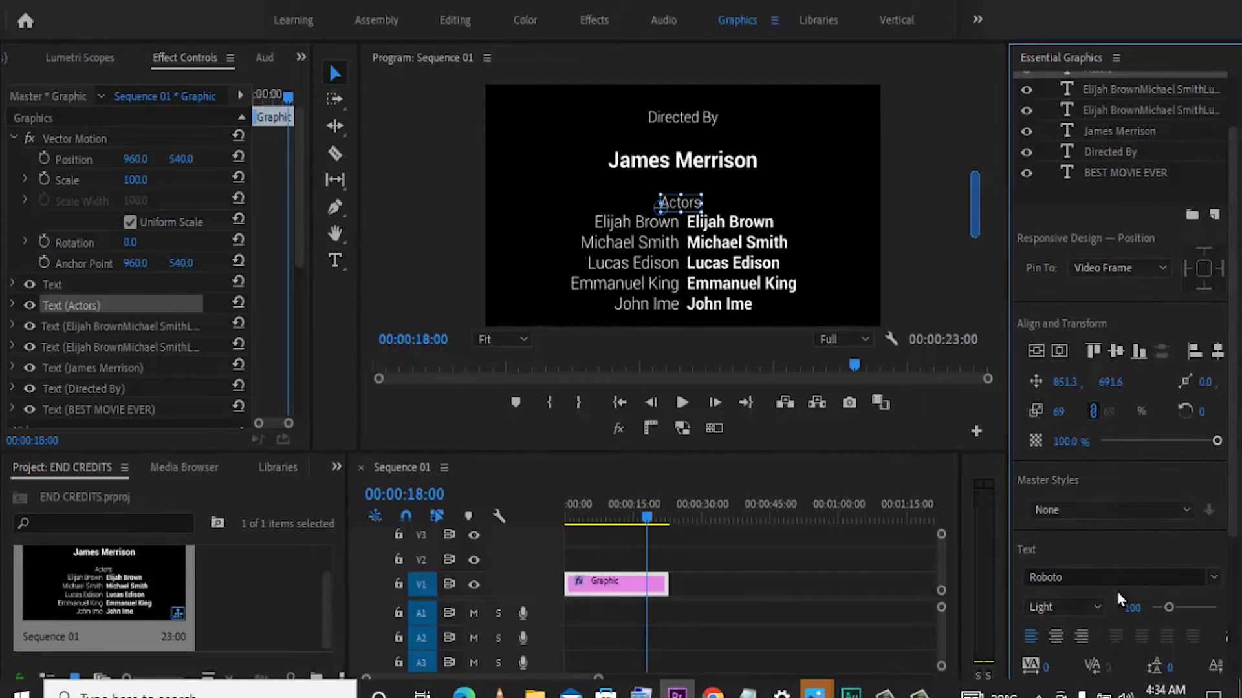
{"action": "left_click", "coordinate": [1099, 611]}
{"action": "left_click", "coordinate": [1086, 586]}
{"action": "left_click_drag", "start_coordinate": [974, 205], "coordinate": [974, 201]}
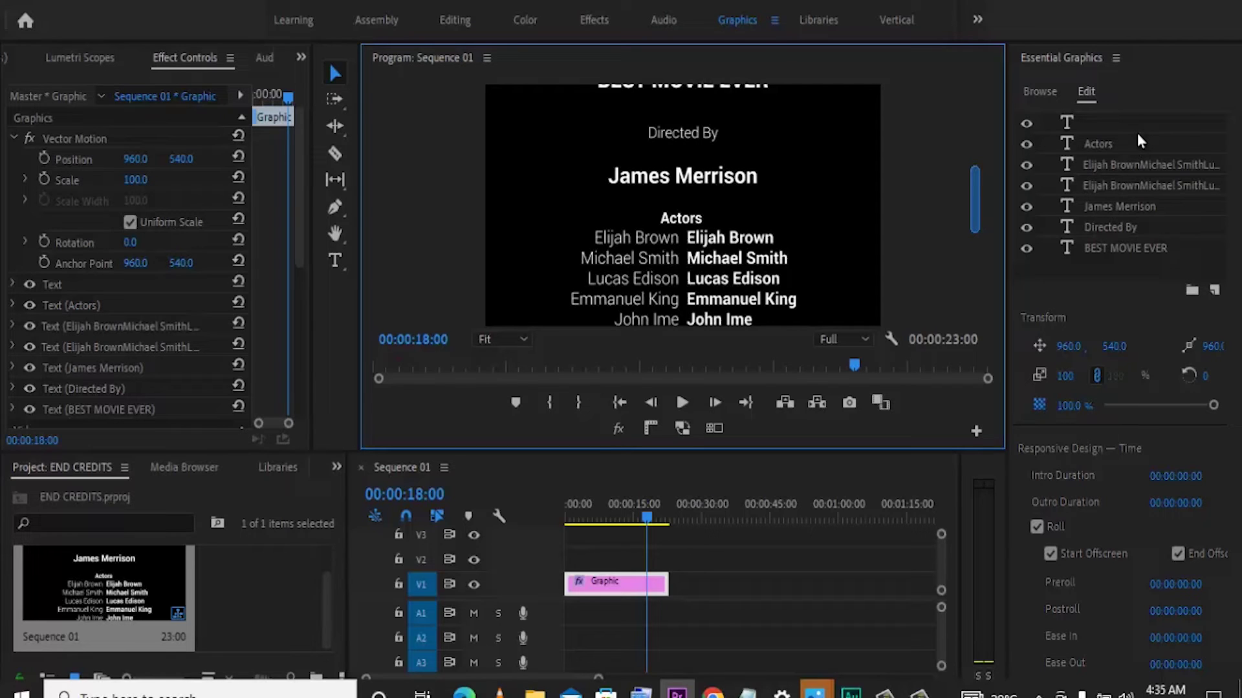
Add the image file 20220930_174555 from Local Disk (F:) to the credits graphic as a new layer
{"action": "left_click", "coordinate": [1214, 291]}
{"action": "left_click", "coordinate": [1178, 408]}
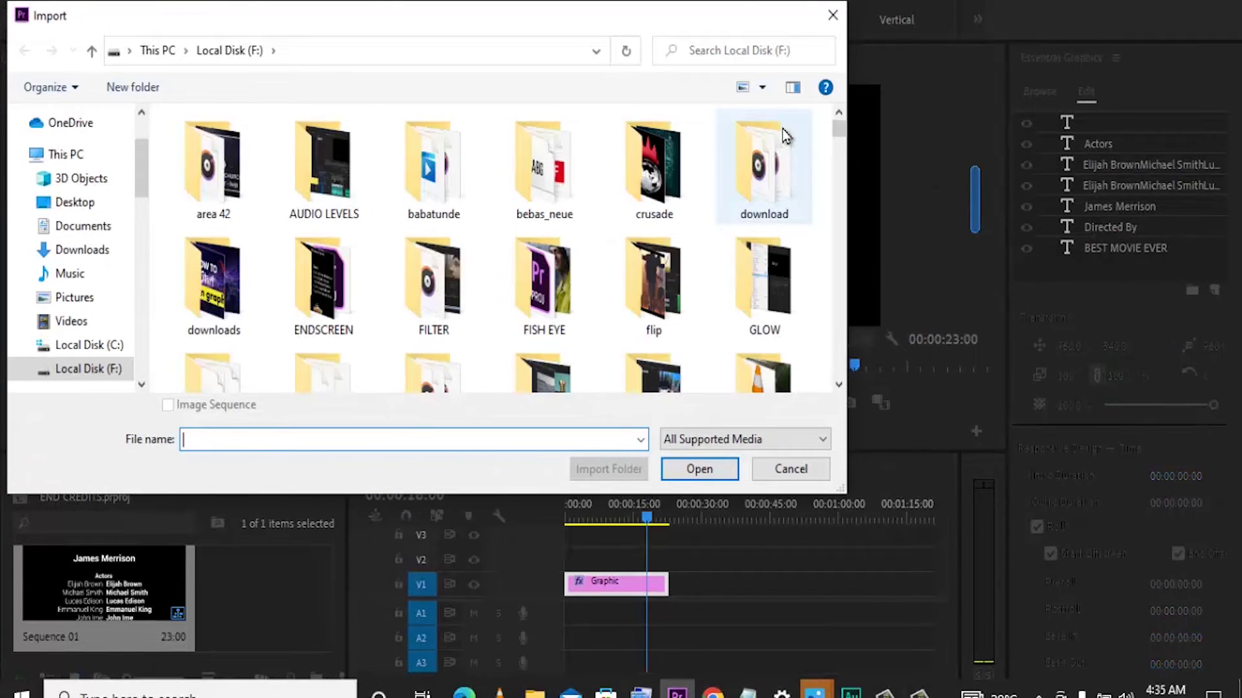
{"action": "left_click", "coordinate": [231, 278]}
{"action": "double_click", "coordinate": [231, 278]}
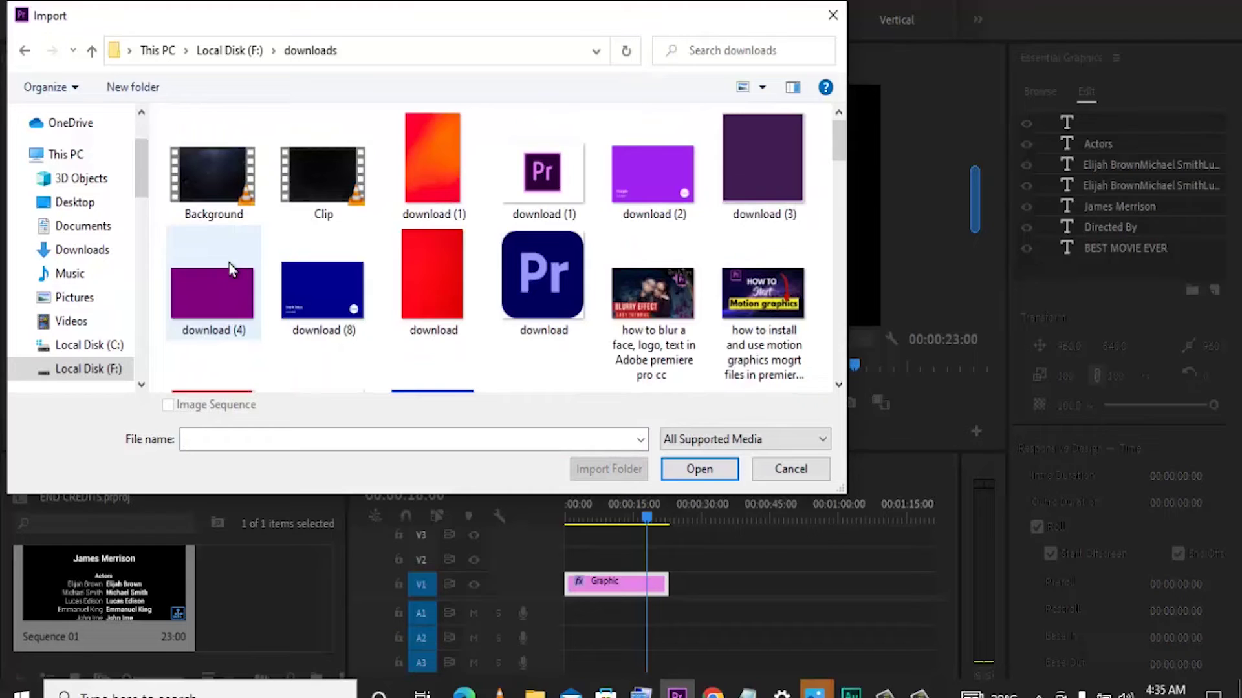
{"action": "left_click", "coordinate": [208, 56]}
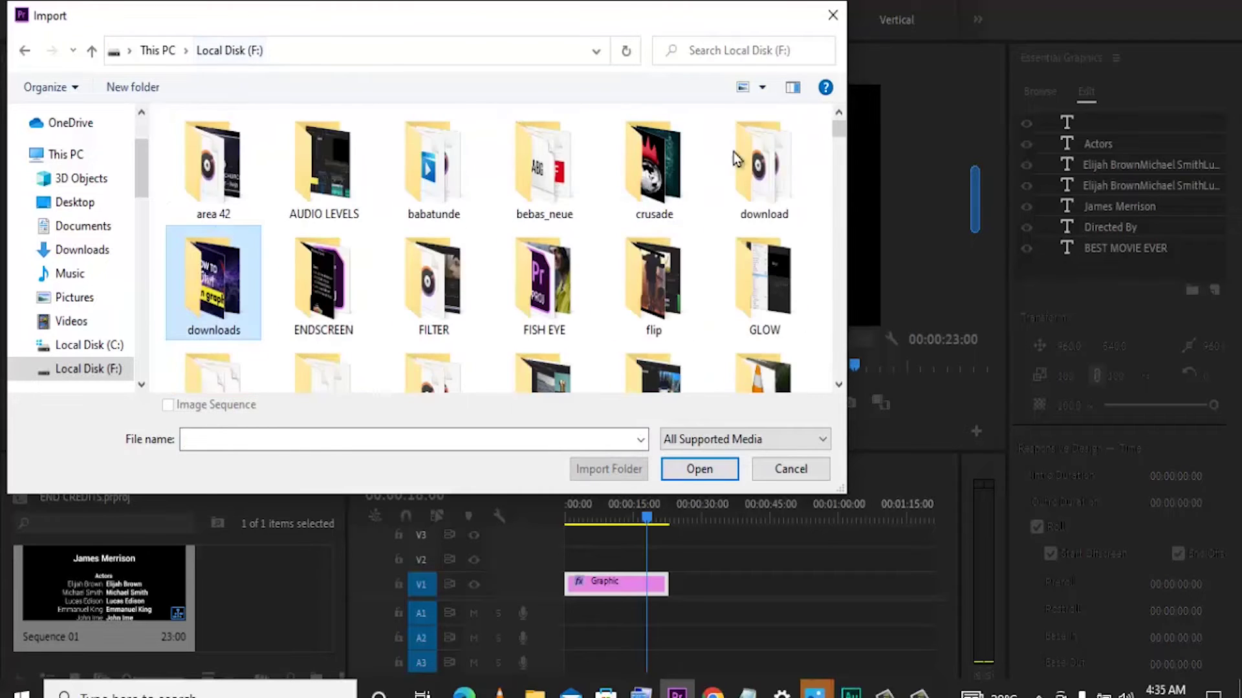
{"action": "left_click_drag", "start_coordinate": [836, 136], "coordinate": [839, 172]}
{"action": "left_click", "coordinate": [524, 172]}
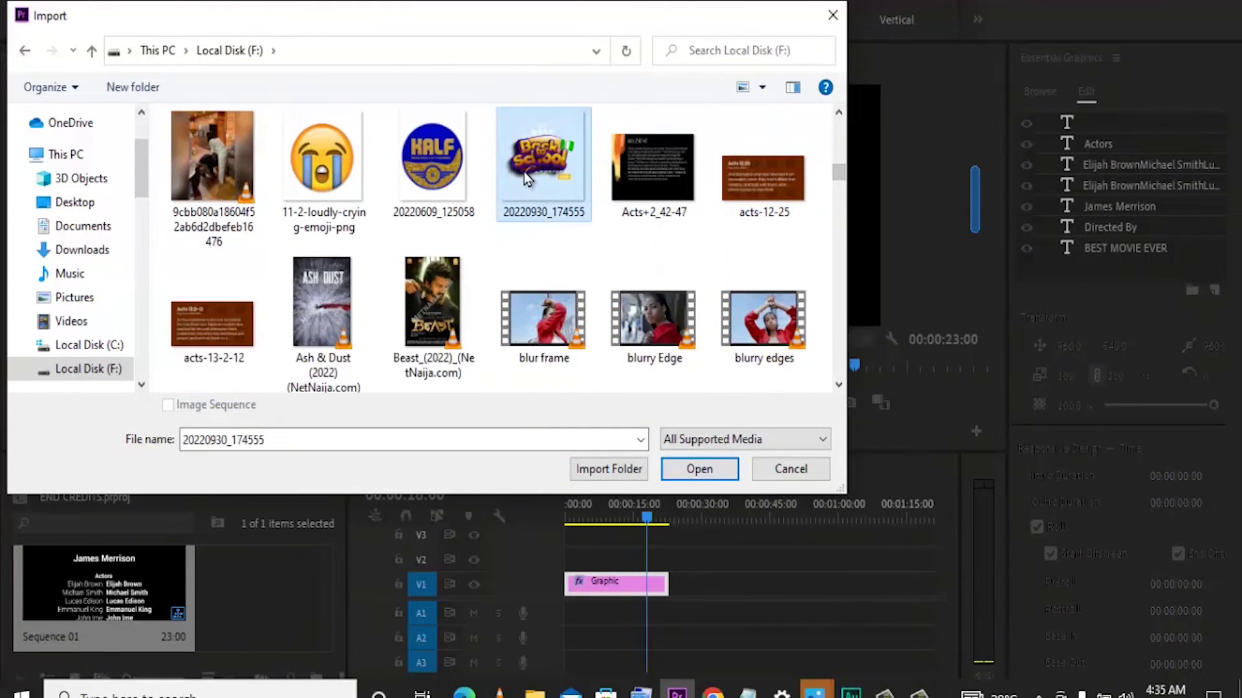
{"action": "left_click", "coordinate": [689, 472]}
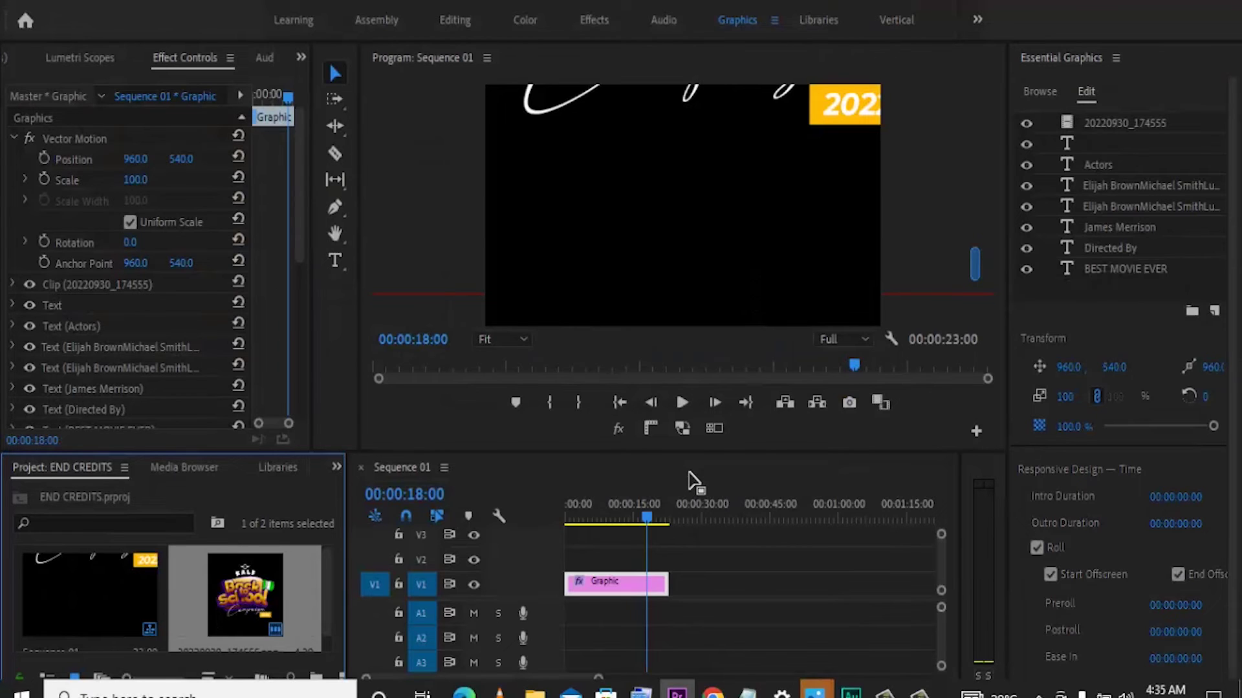
Scale the logo image layer down to about 12.1 and place it centred below the actor names, at about 960, 1455.4
{"action": "left_click", "coordinate": [45, 284]}
{"action": "left_click", "coordinate": [13, 285]}
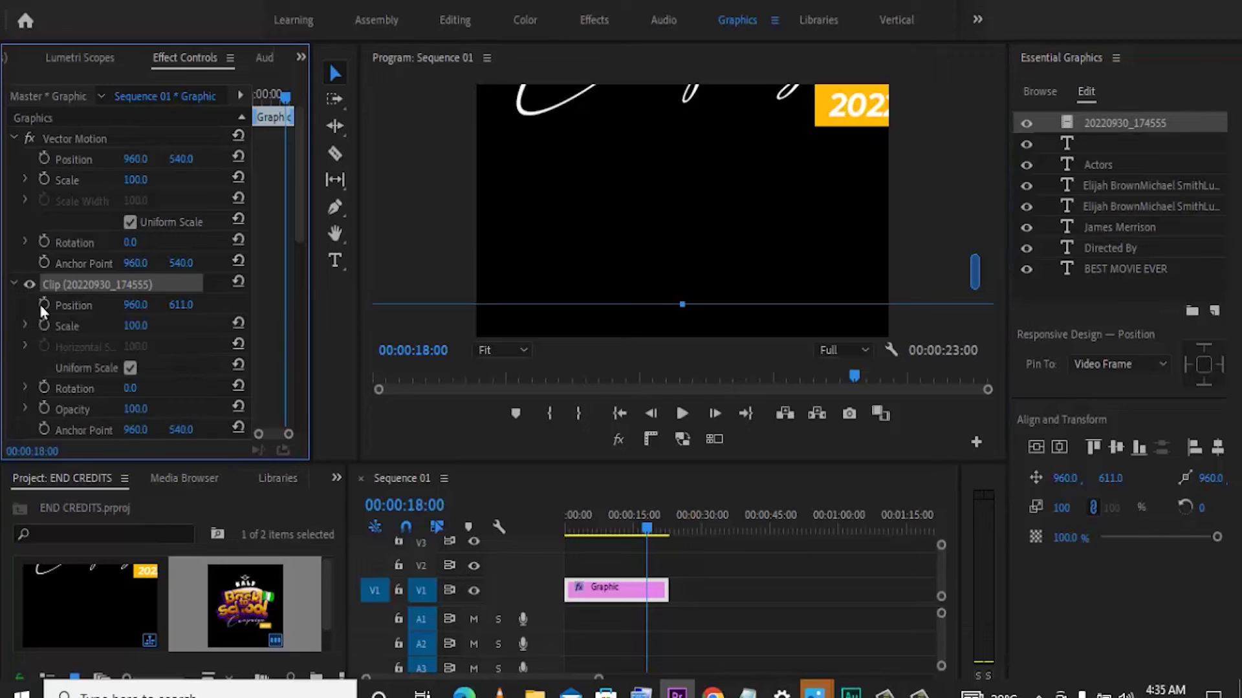
{"action": "left_click_drag", "start_coordinate": [136, 327], "coordinate": [166, 412]}
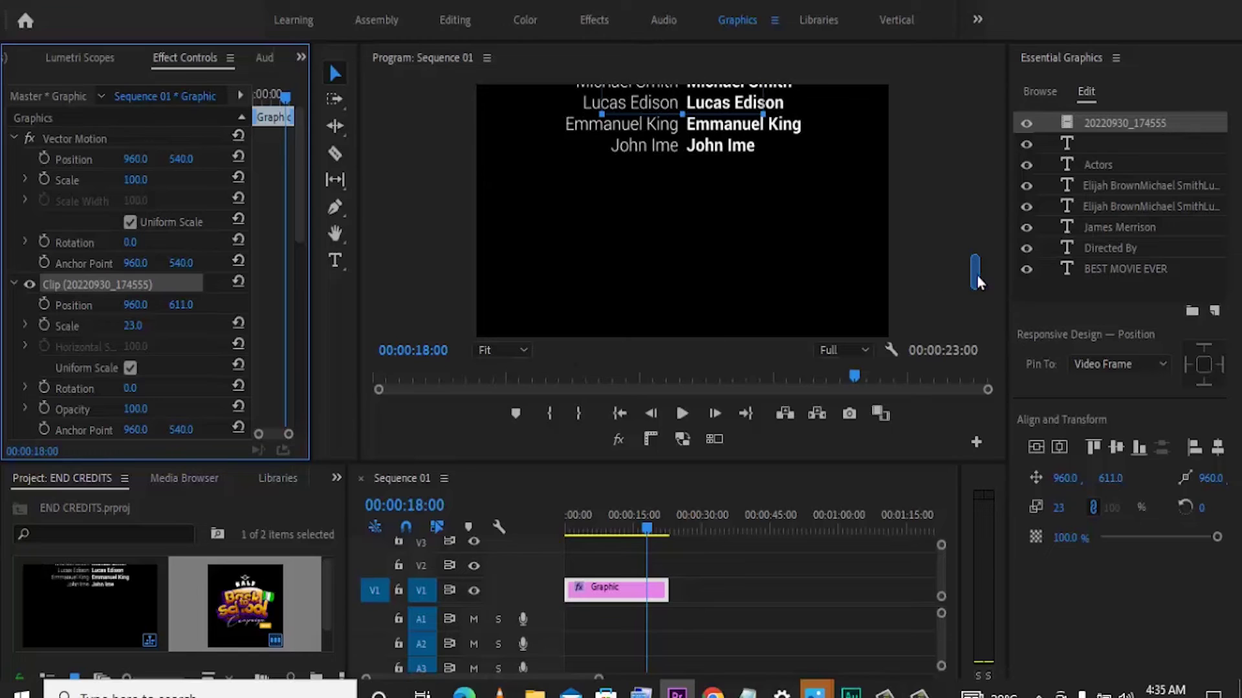
{"action": "left_click_drag", "start_coordinate": [977, 276], "coordinate": [977, 249]}
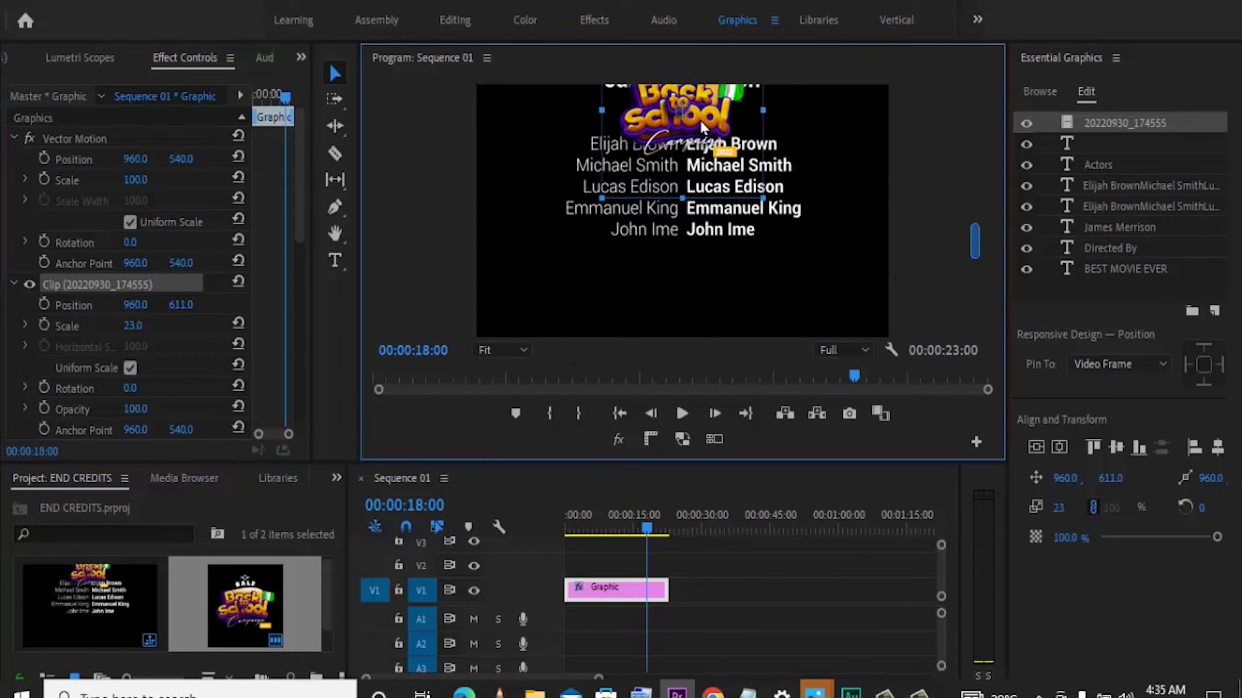
{"action": "left_click_drag", "start_coordinate": [696, 244], "coordinate": [741, 288]}
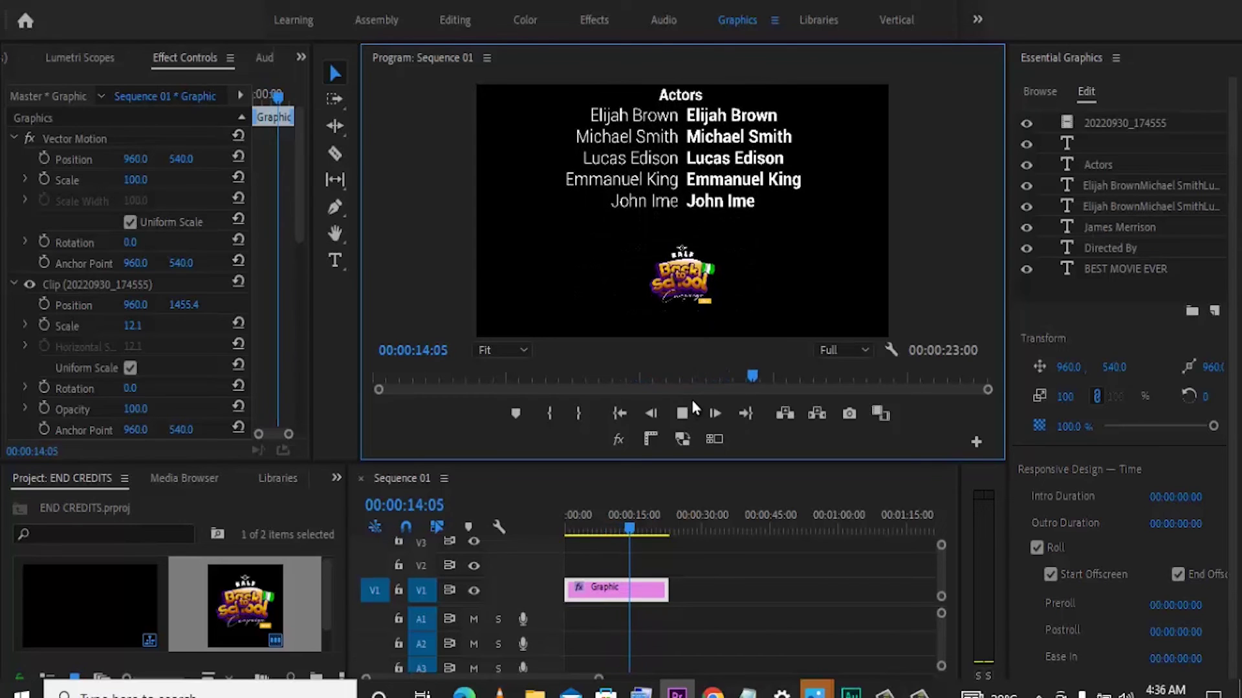
Change the fill colour of all text layers in the credits to the light grey ECE6E6
{"action": "left_click_drag", "start_coordinate": [619, 517], "coordinate": [625, 517]}
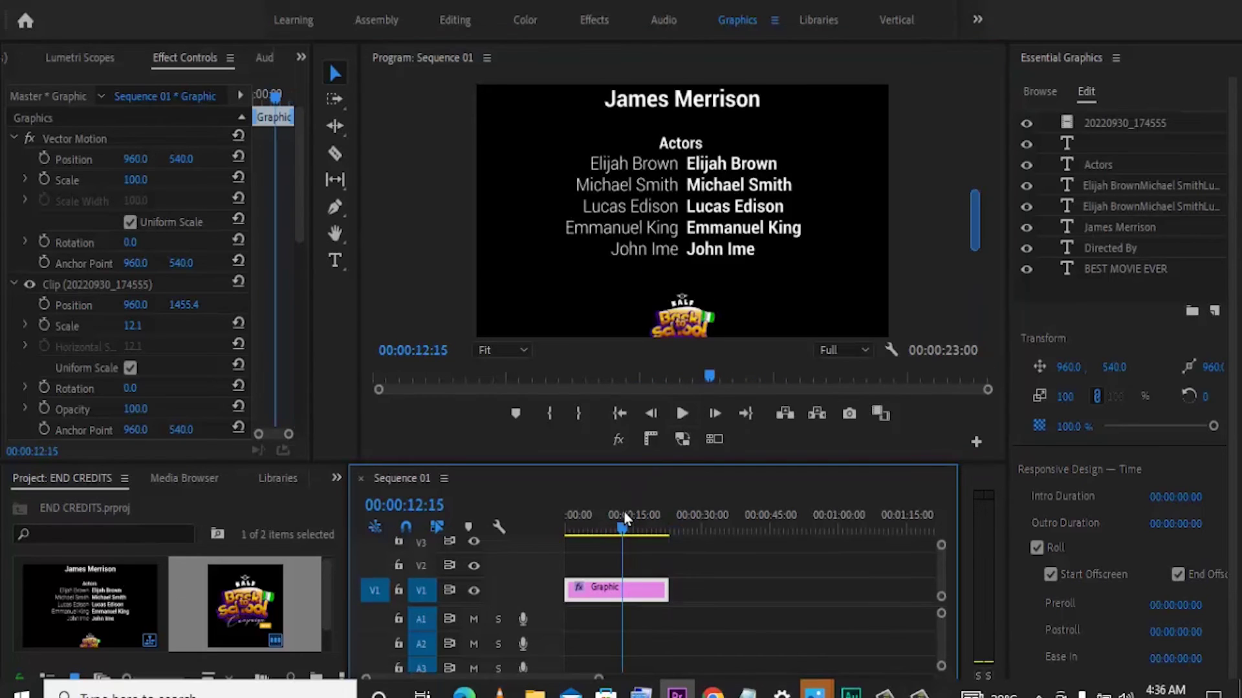
{"action": "left_click_drag", "start_coordinate": [1081, 146], "coordinate": [1141, 282]}
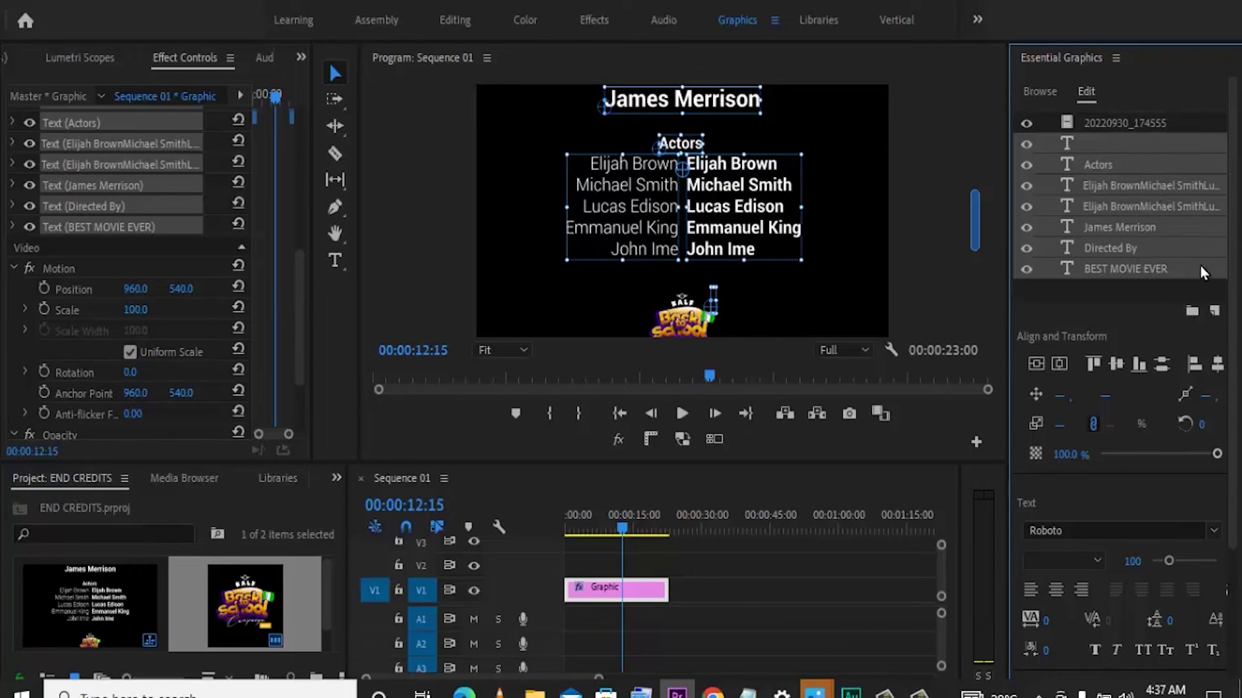
{"action": "scroll", "coordinate": [1229, 271], "scroll_direction": "down", "scroll_amount": 3}
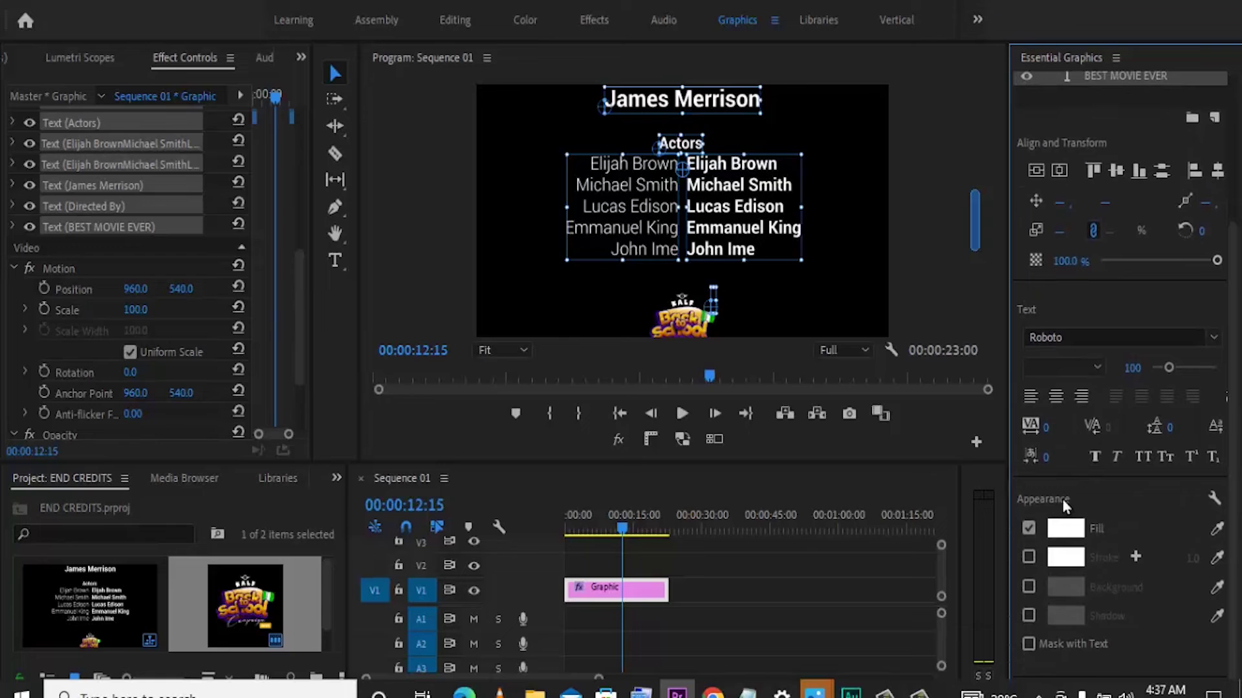
{"action": "left_click", "coordinate": [1065, 538]}
{"action": "left_click_drag", "start_coordinate": [587, 456], "coordinate": [425, 486]}
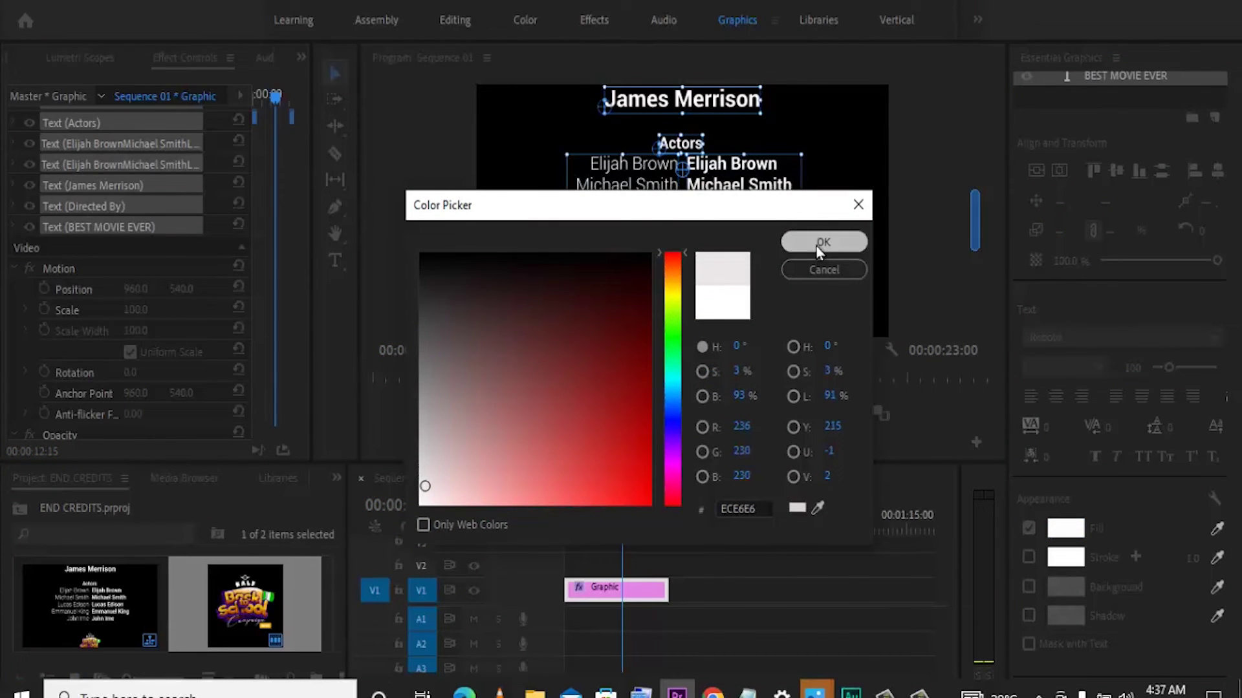
{"action": "left_click", "coordinate": [841, 242]}
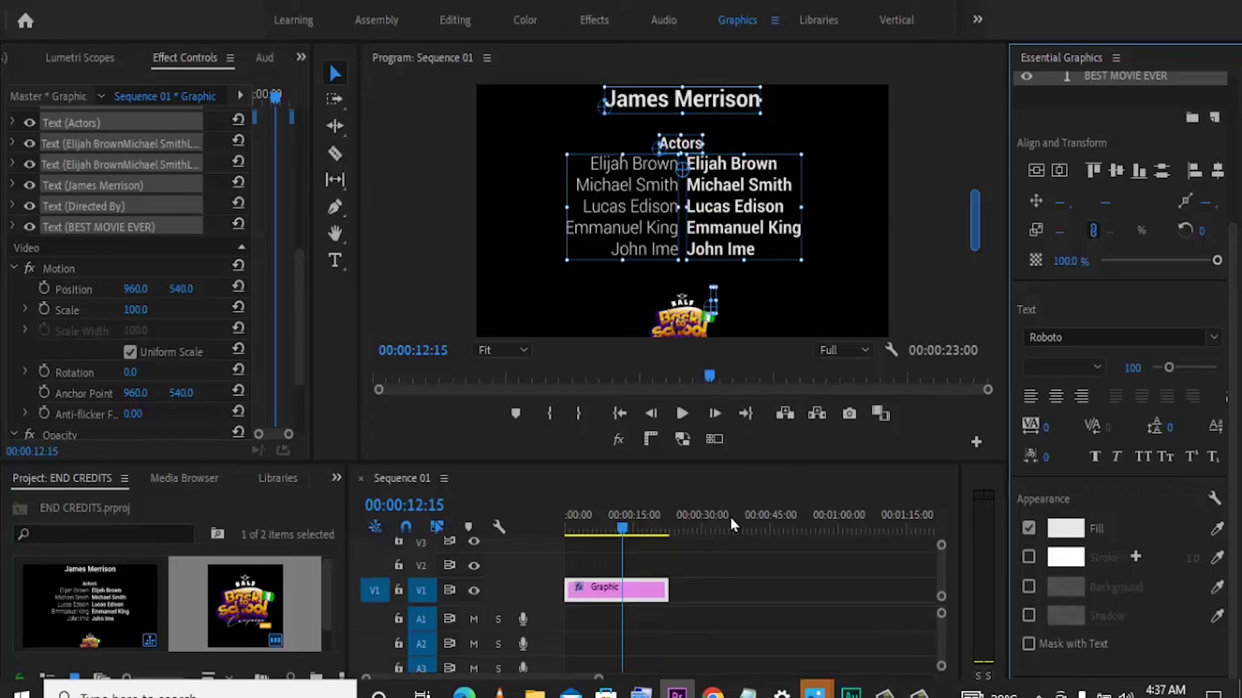
Extend the credits clip to about 00:00:33:05 and apply the Reduce Interlace Flicker effect to it
{"action": "left_click_drag", "start_coordinate": [668, 588], "coordinate": [710, 587]}
{"action": "left_click", "coordinate": [686, 543]}
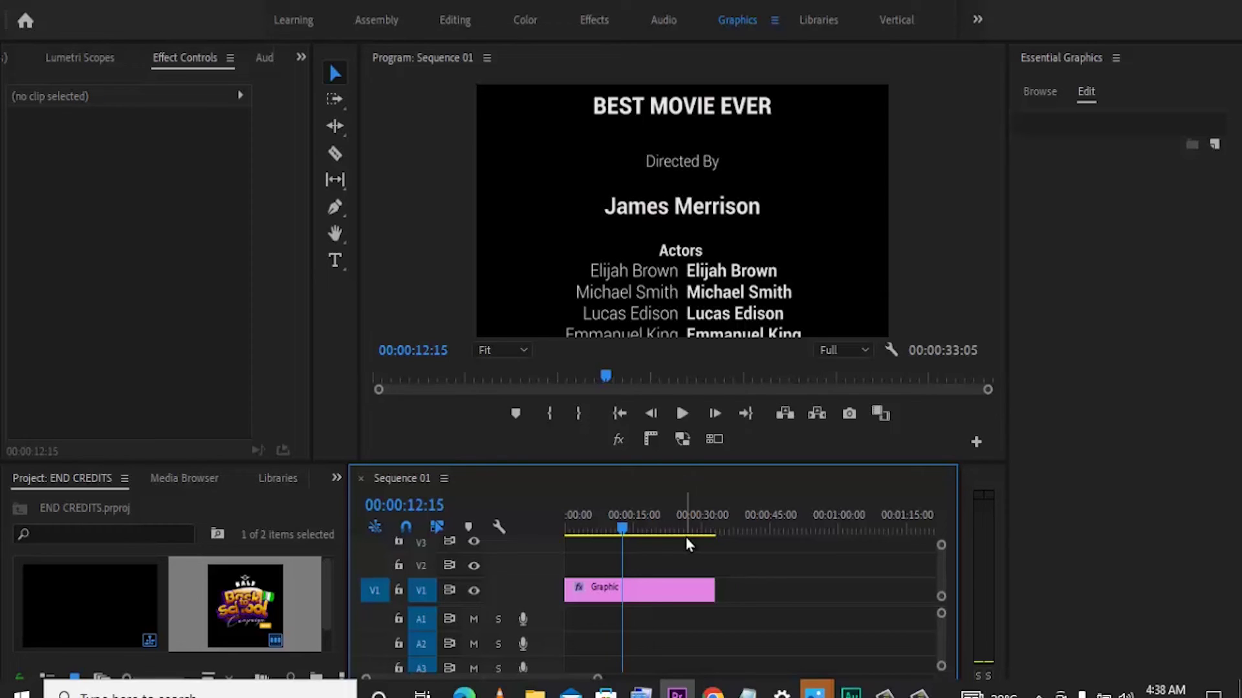
{"action": "left_click", "coordinate": [337, 478]}
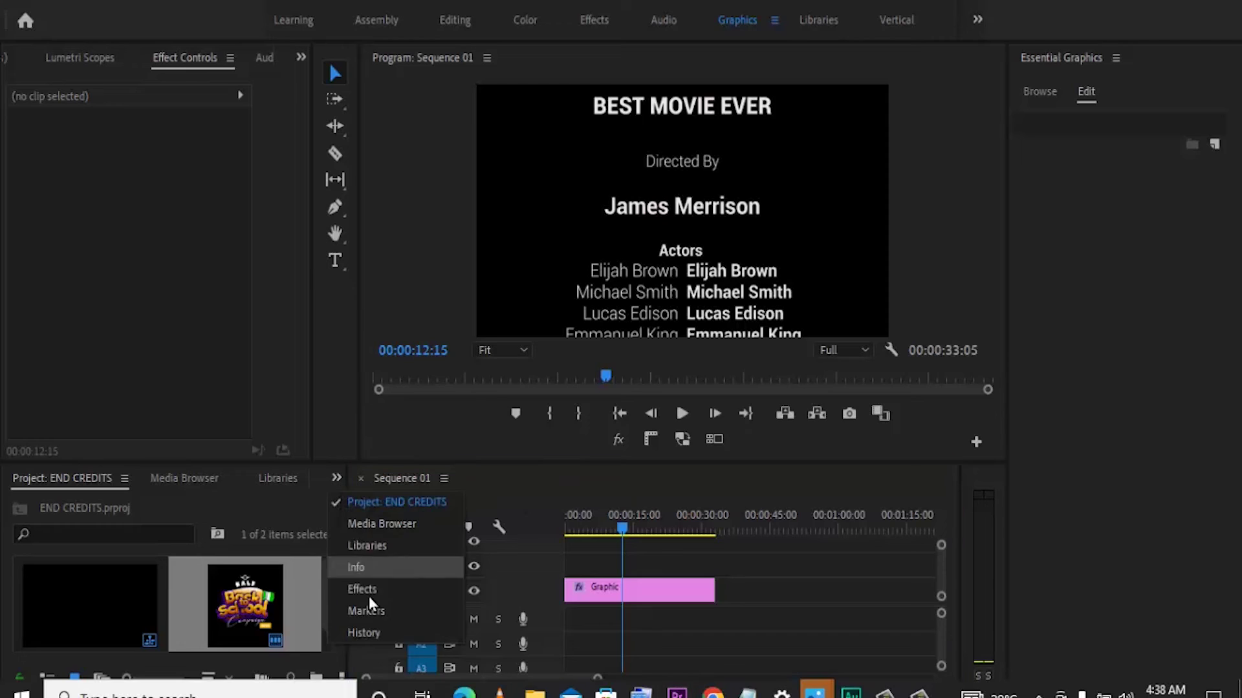
{"action": "left_click", "coordinate": [362, 589]}
{"action": "left_click", "coordinate": [168, 504]}
{"action": "type", "text": "reduce"}
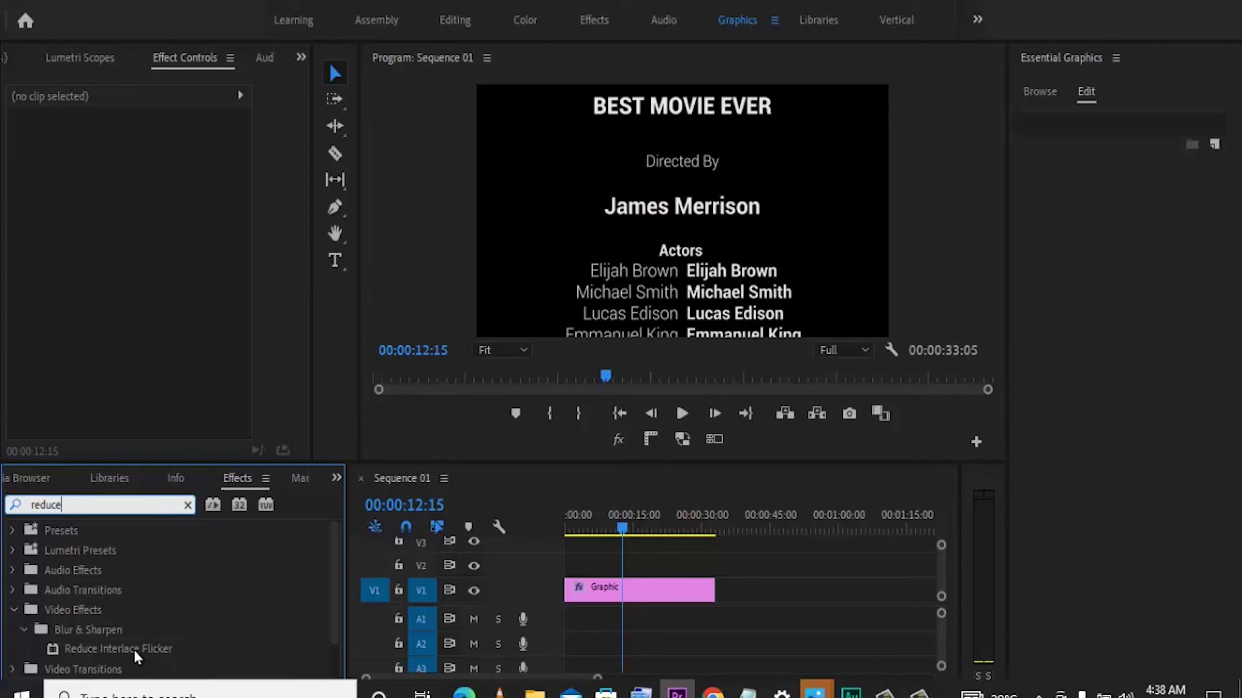
{"action": "left_click_drag", "start_coordinate": [134, 650], "coordinate": [607, 596]}
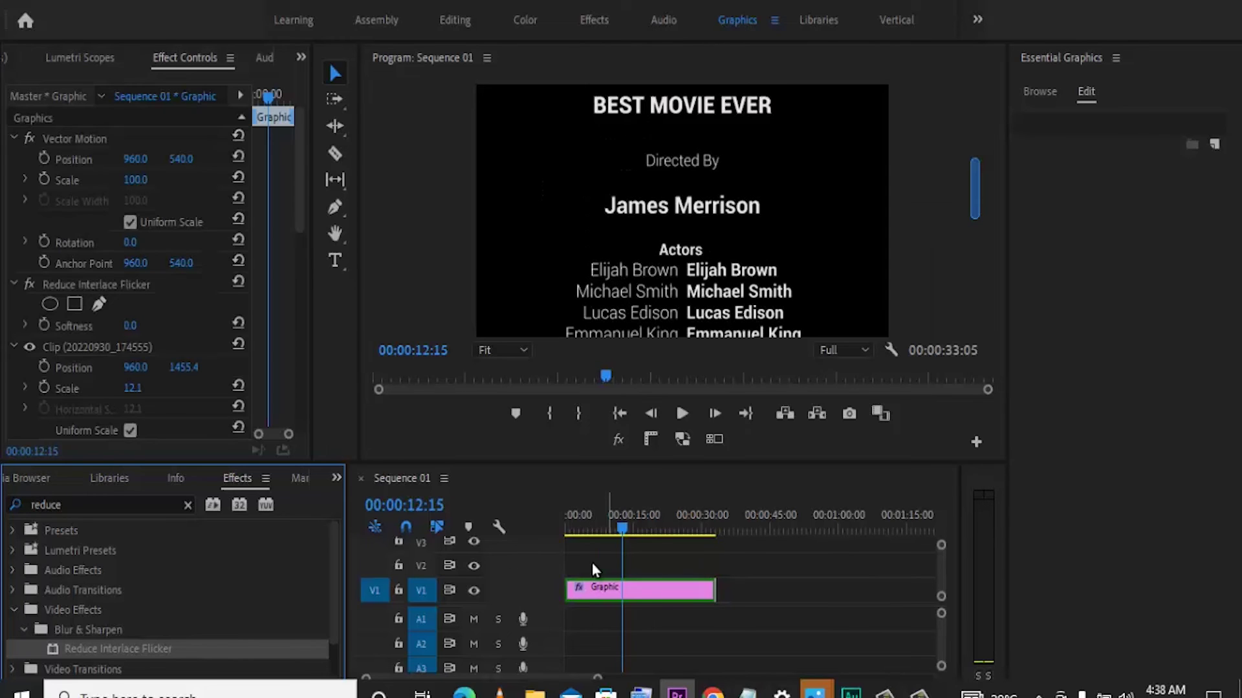
Set the Softness of the Reduce Interlace Flicker effect to 4
{"action": "left_click", "coordinate": [299, 209]}
{"action": "scroll", "coordinate": [299, 208], "scroll_direction": "down", "scroll_amount": 3}
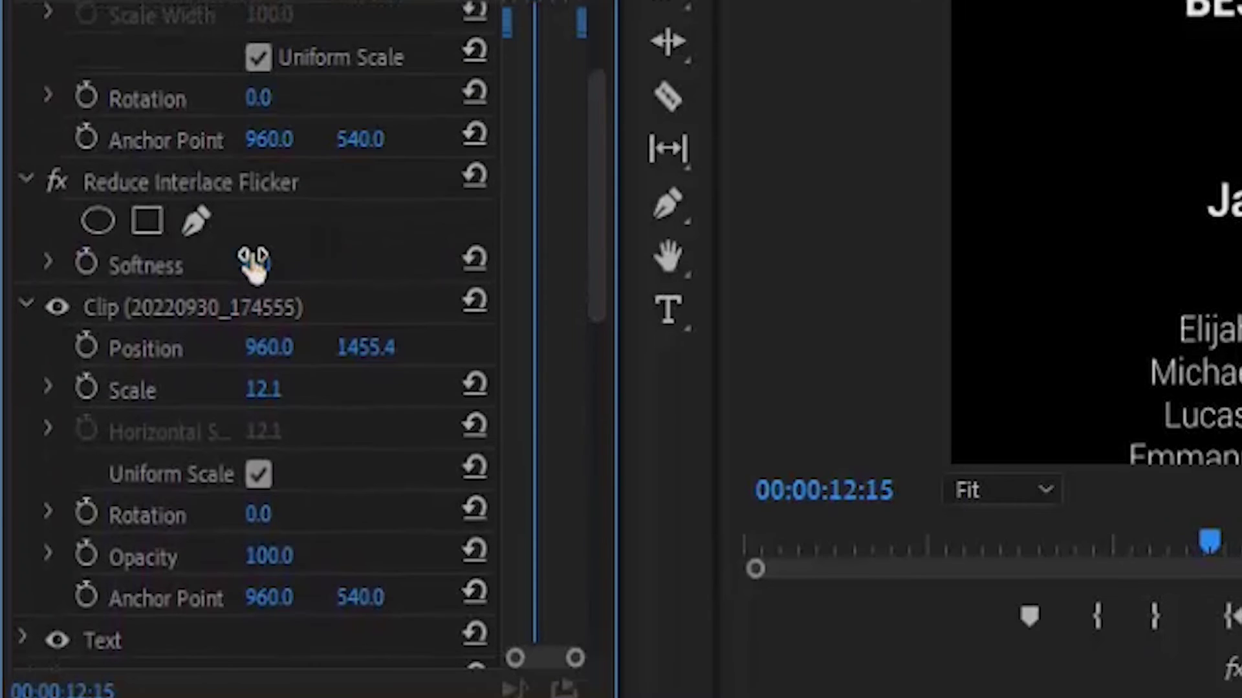
{"action": "left_click", "coordinate": [128, 231]}
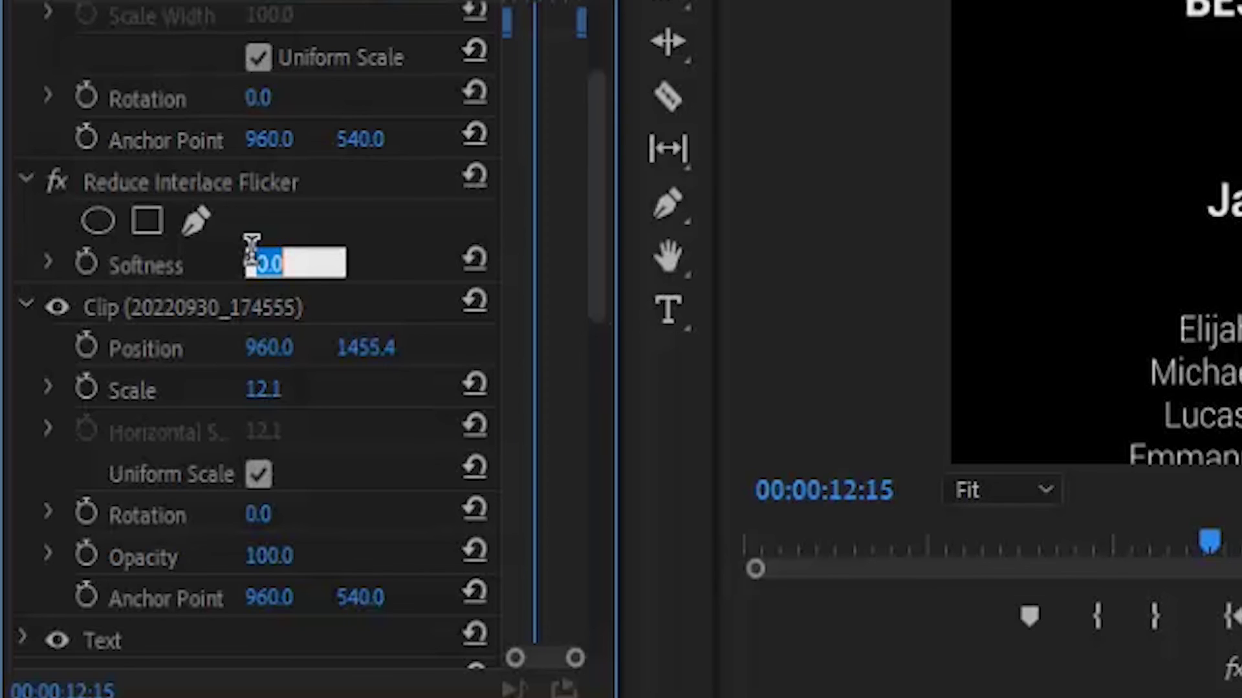
{"action": "type", "text": "4"}
{"action": "key", "text": "Return"}
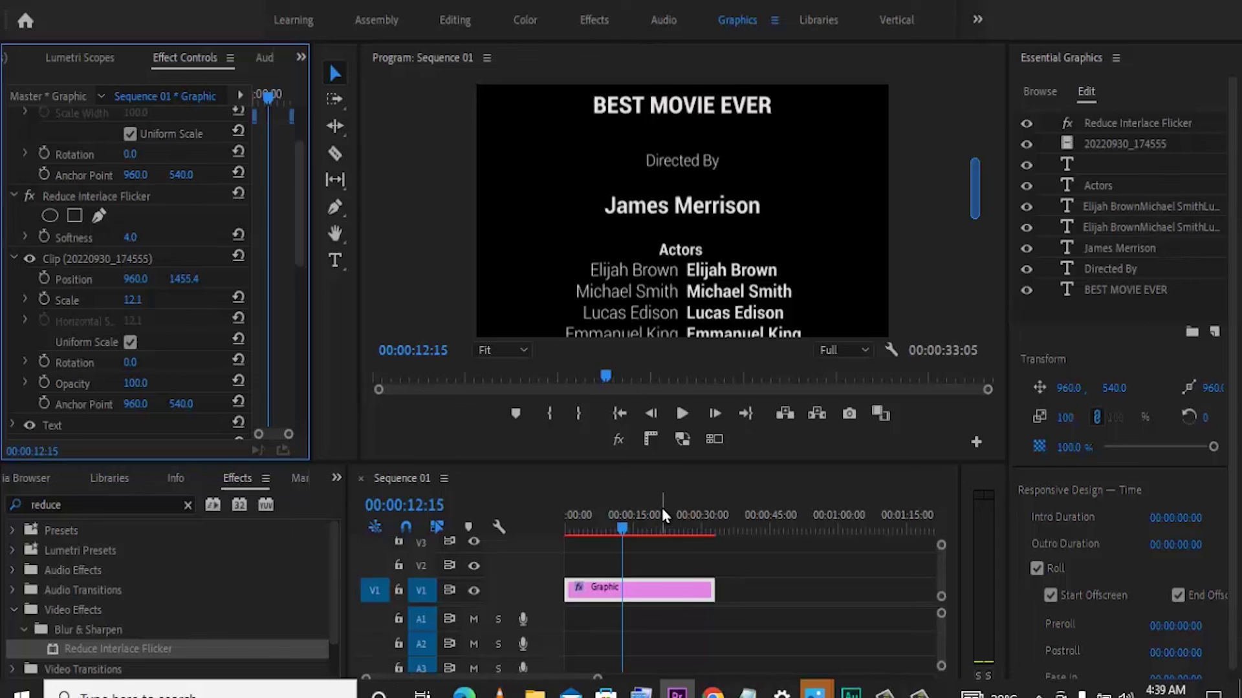
Export the credits clip as a motion graphics template named END CREDITS to the Local Templates Folder
{"action": "right_click", "coordinate": [662, 594]}
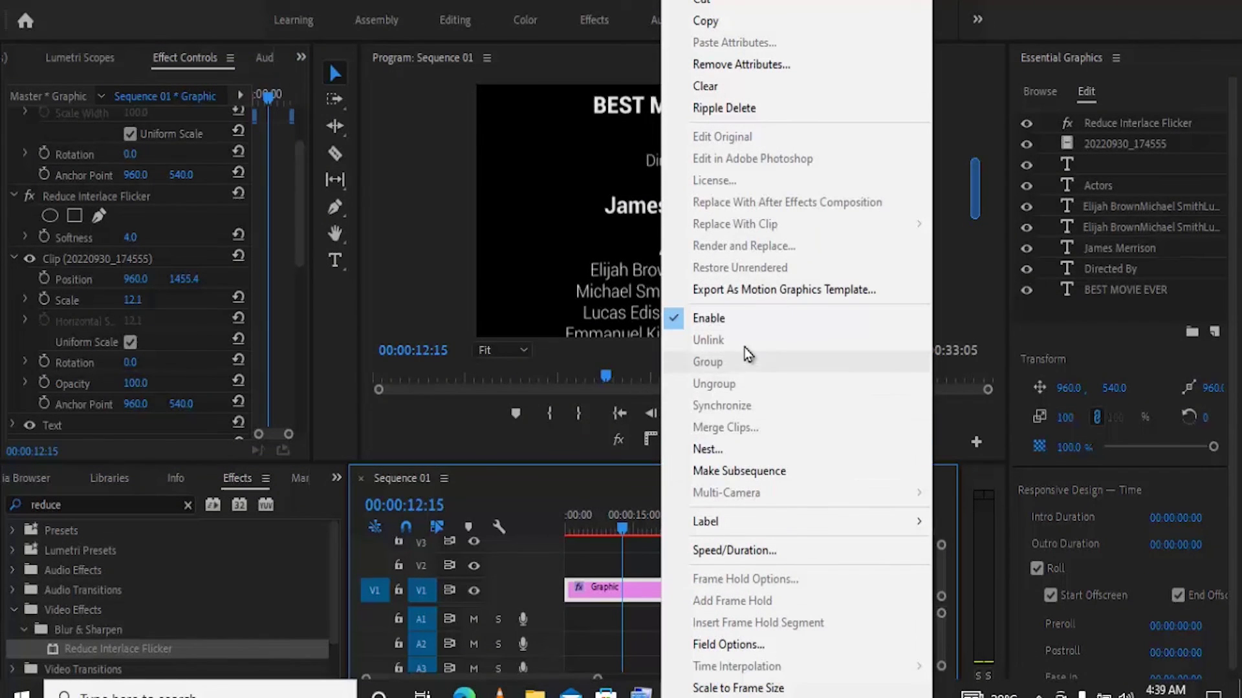
{"action": "left_click", "coordinate": [749, 289]}
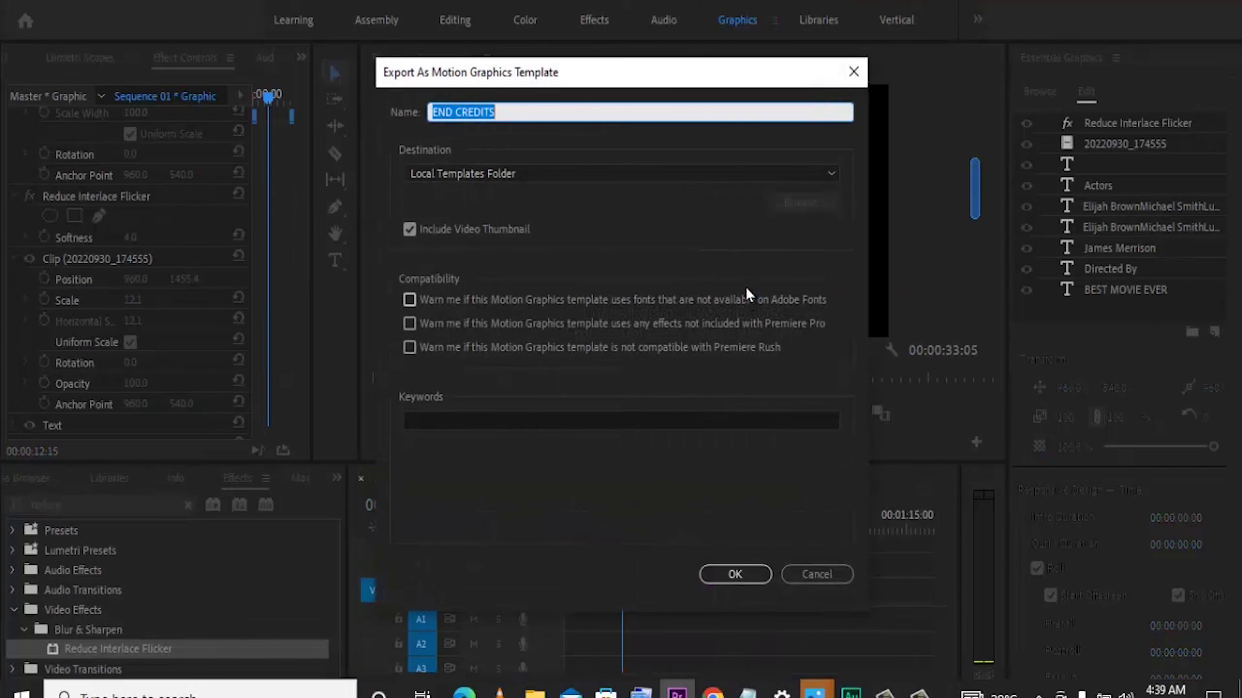
{"action": "left_click", "coordinate": [727, 173]}
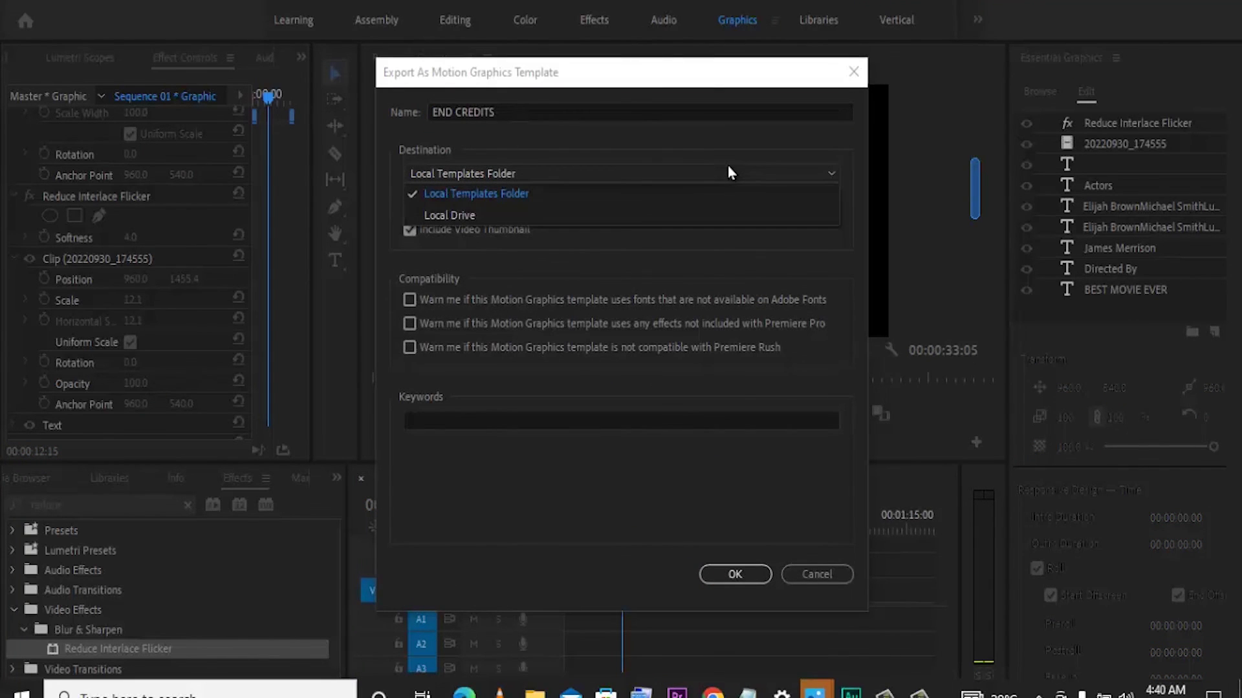
{"action": "left_click", "coordinate": [670, 193]}
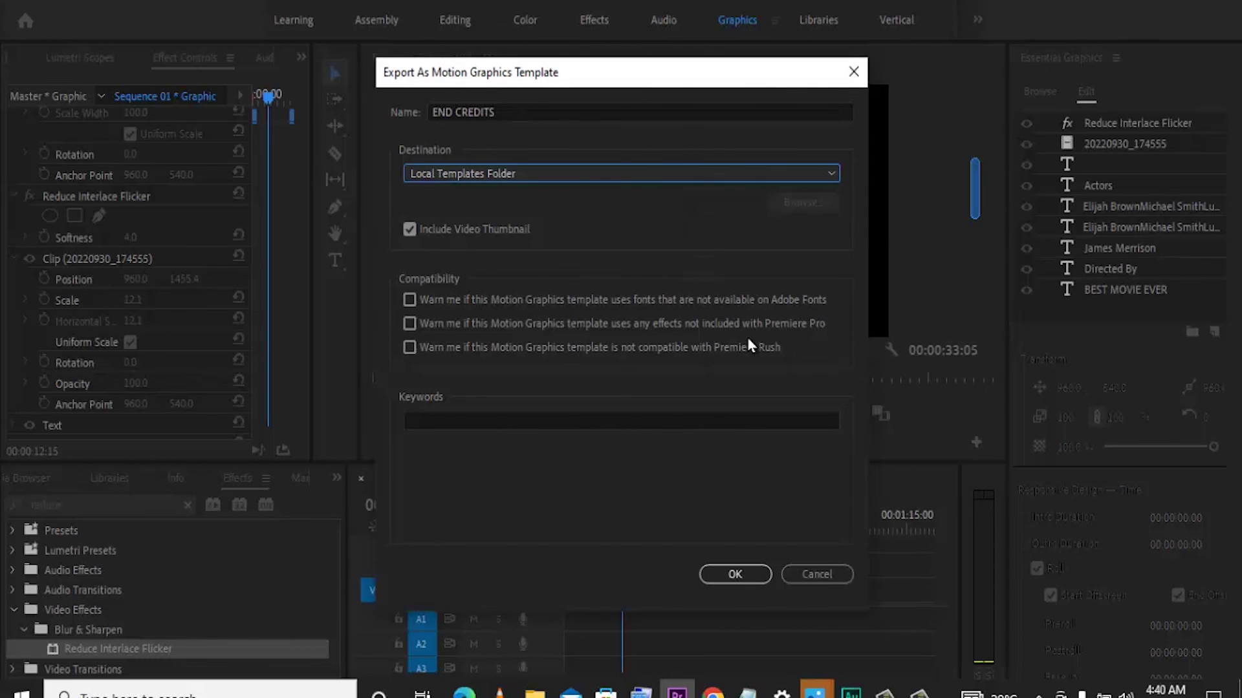
{"action": "left_click", "coordinate": [735, 573]}
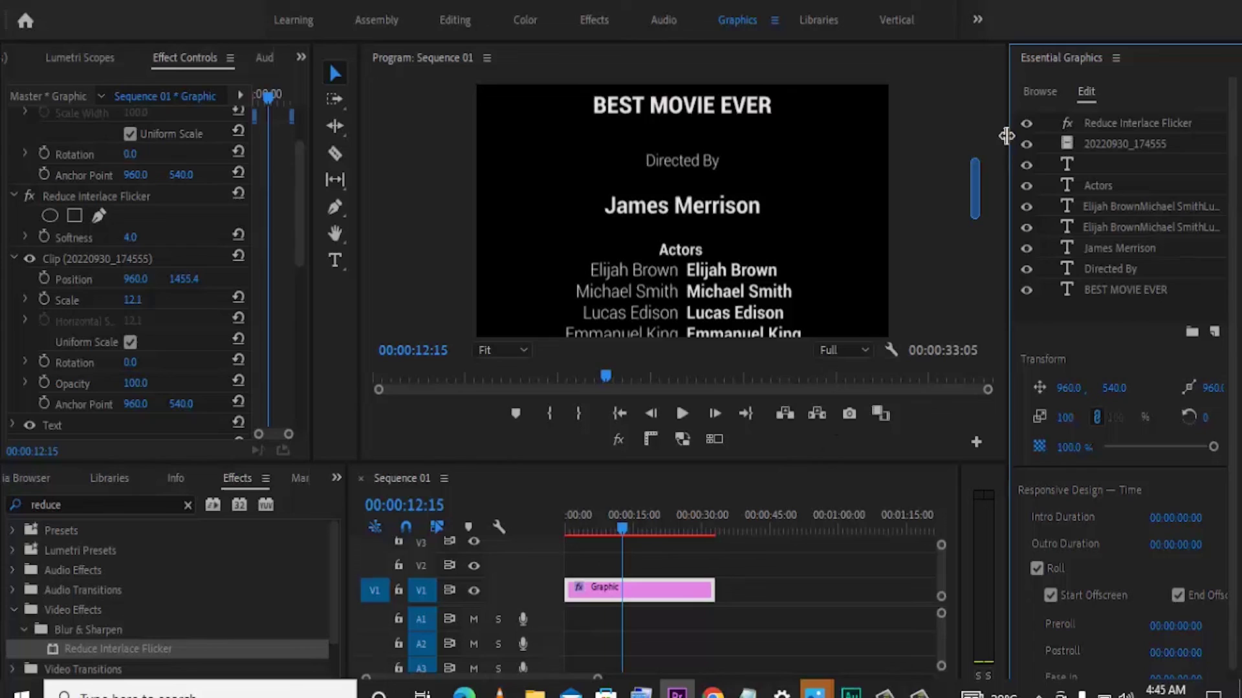
Insert the saved END CREDITS template on track V1 after the existing clip, leaving a gap, and preview it at about 00:00:45:10
{"action": "left_click", "coordinate": [1039, 91]}
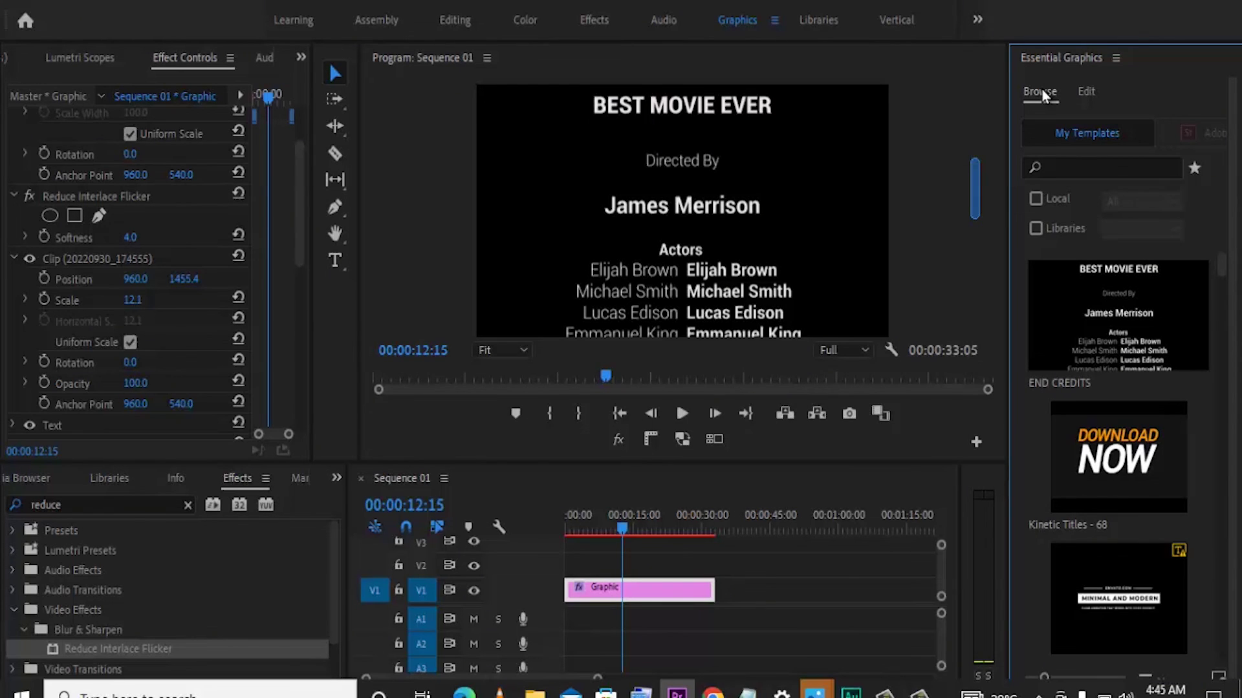
{"action": "mouse_move", "coordinate": [1152, 297]}
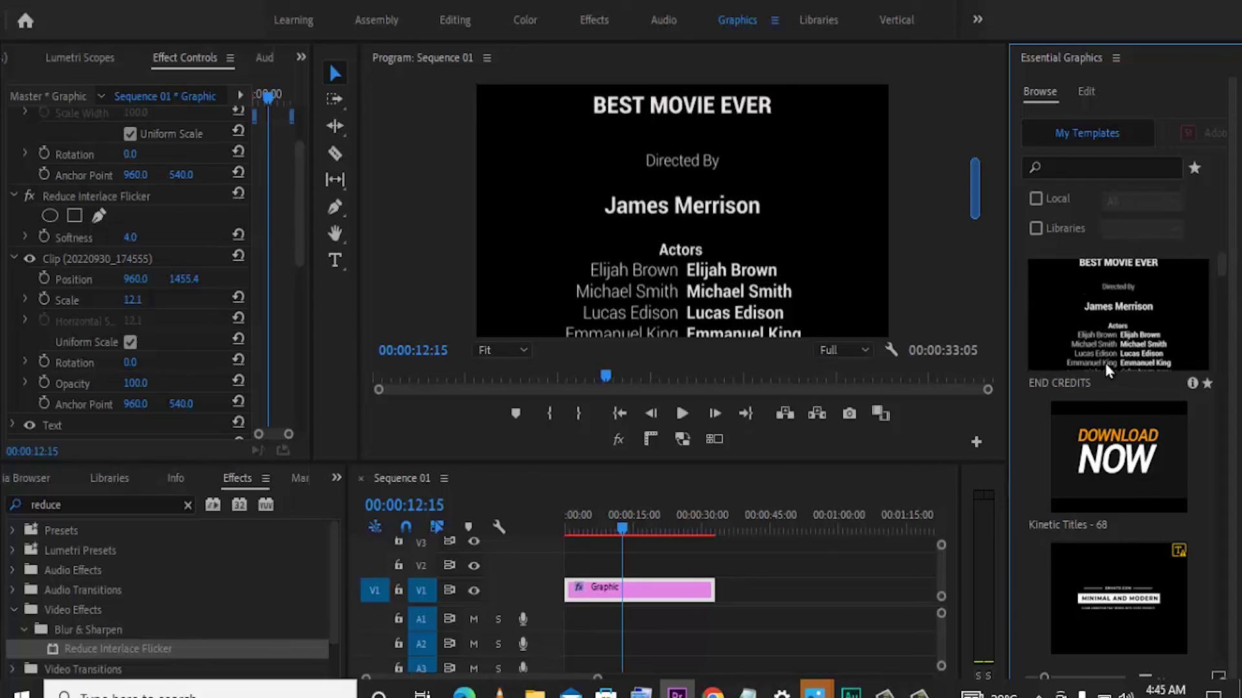
{"action": "left_click_drag", "start_coordinate": [1156, 313], "coordinate": [761, 613]}
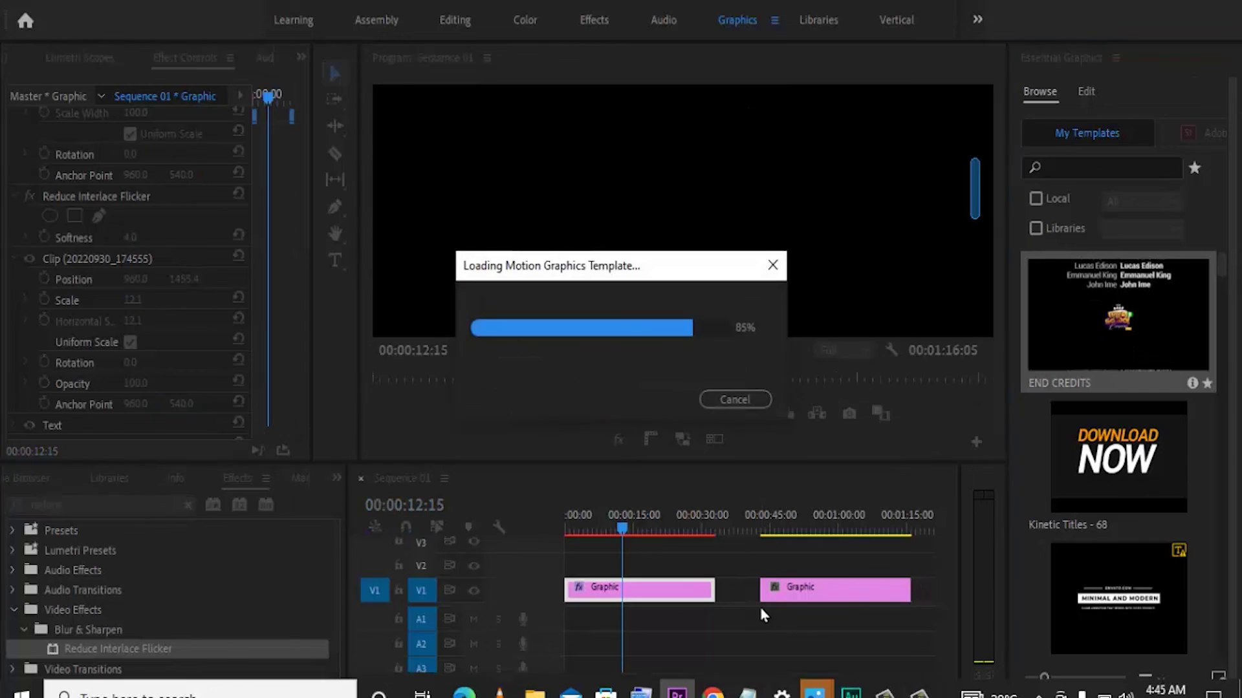
{"action": "left_click", "coordinate": [775, 529]}
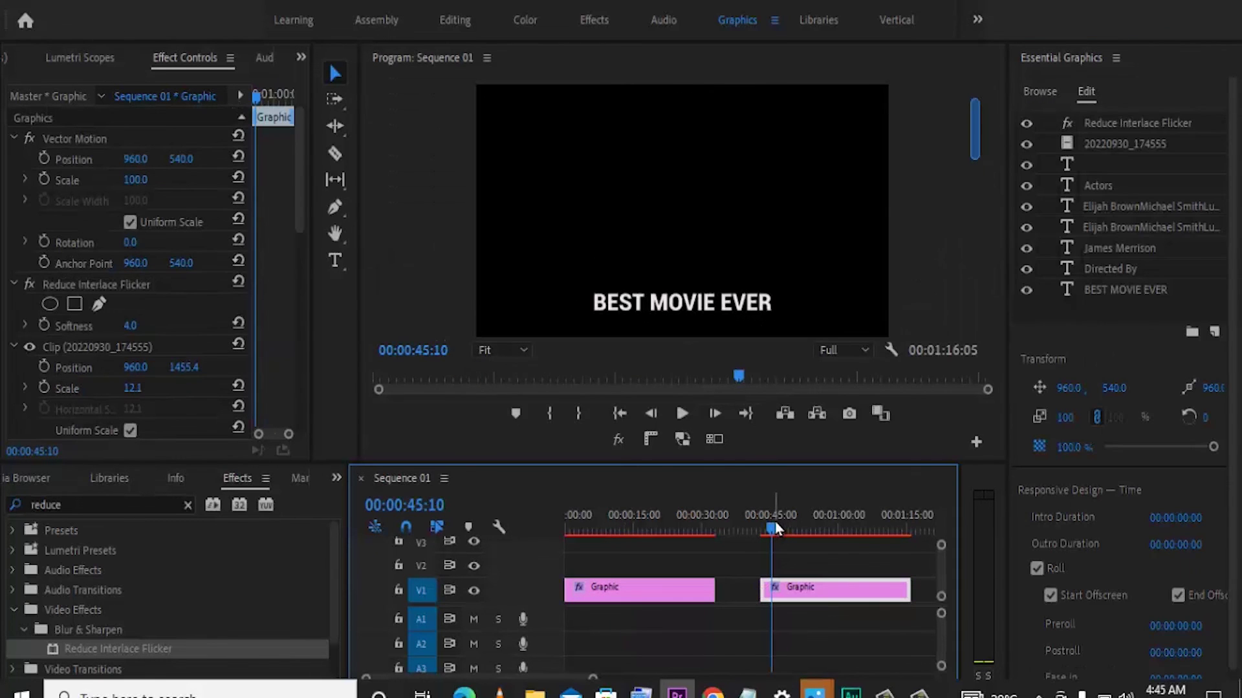